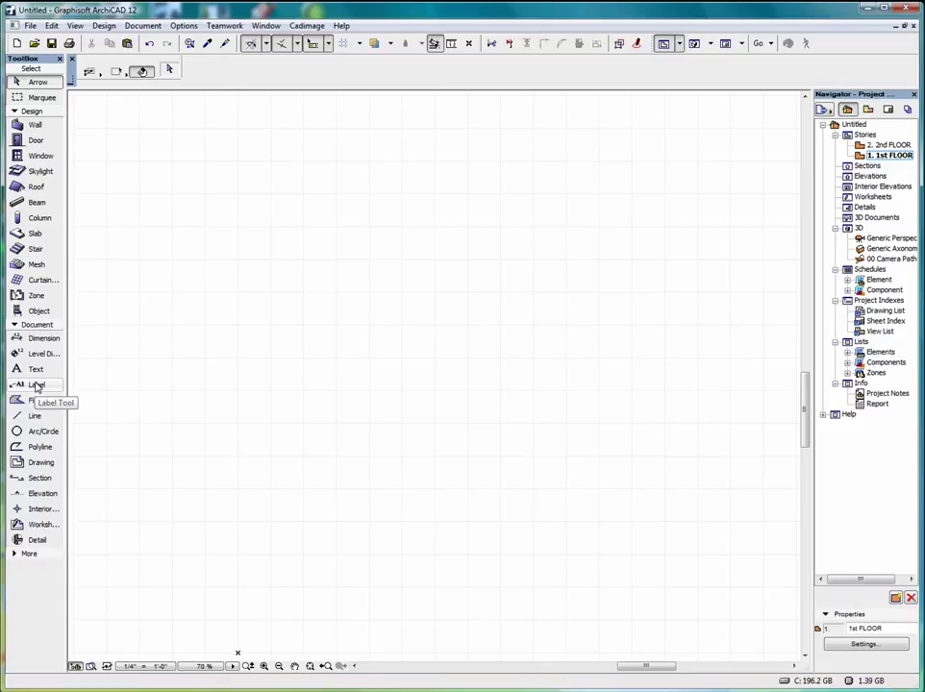
Open the Label default settings and expand the Content and Preview panel.
{"action": "double_click", "coordinate": [37, 385]}
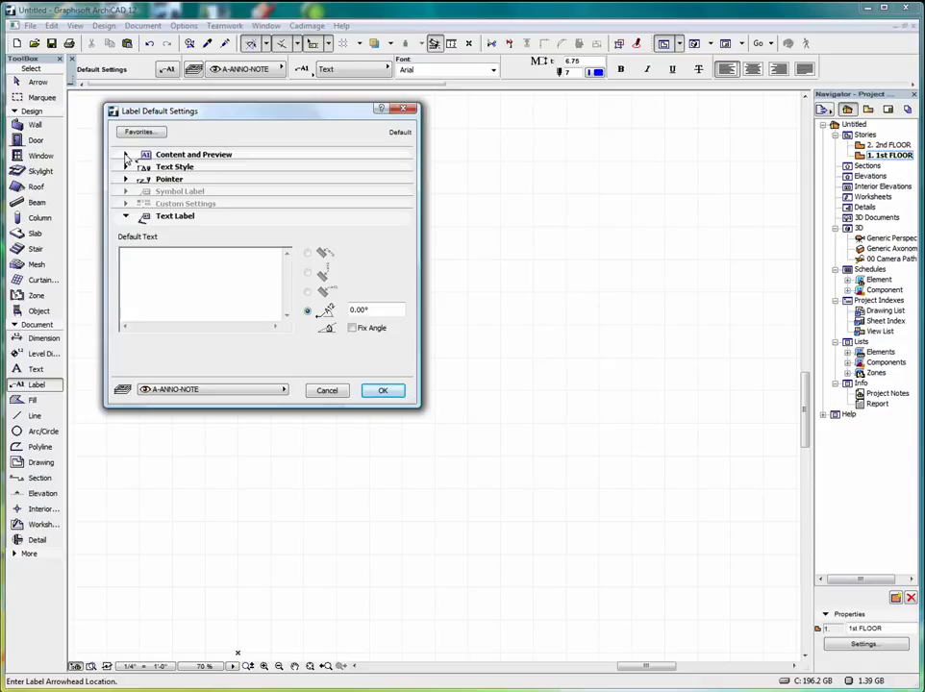
{"action": "left_click", "coordinate": [125, 155]}
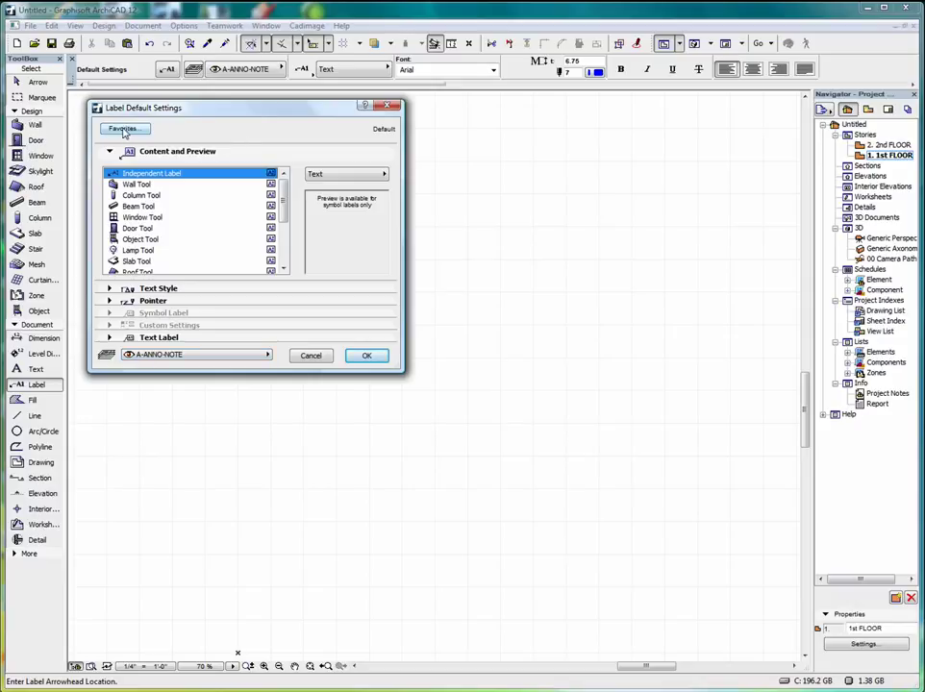
{"action": "left_click", "coordinate": [124, 131]}
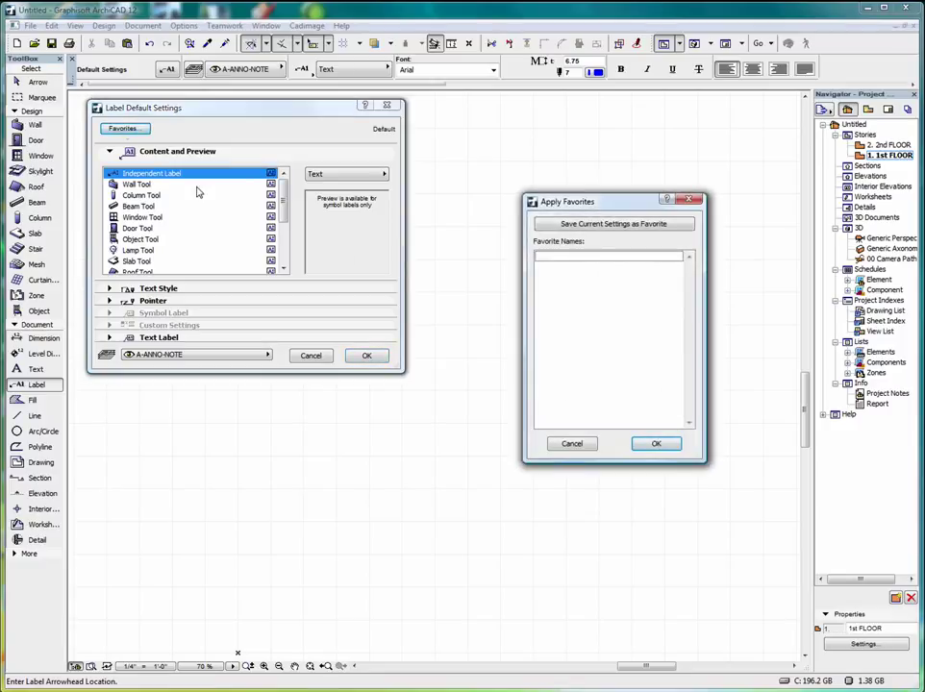
{"action": "left_click_drag", "start_coordinate": [623, 201], "coordinate": [572, 128]}
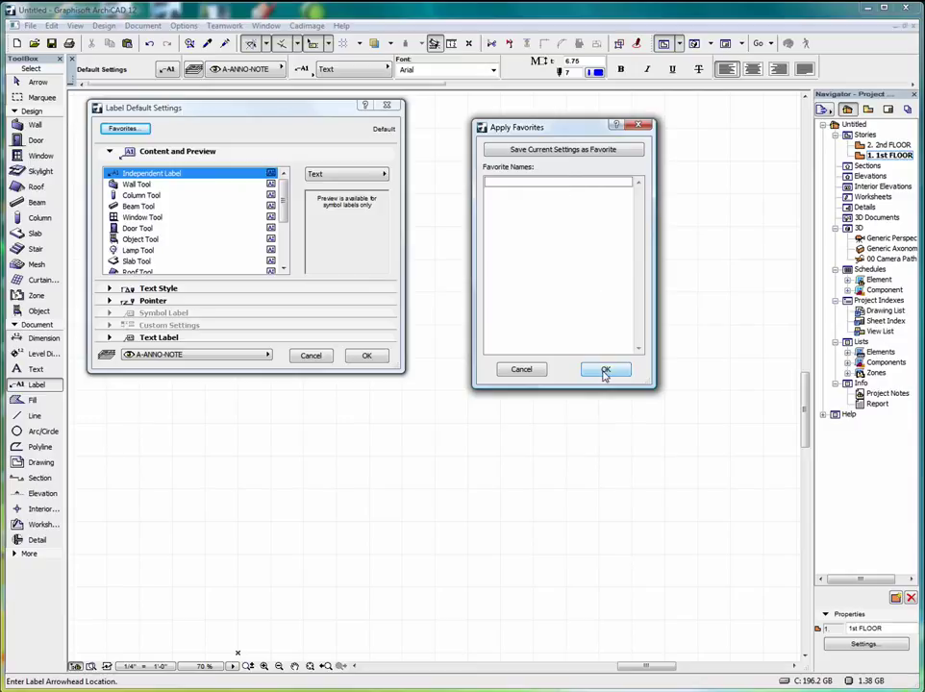
{"action": "left_click_drag", "start_coordinate": [578, 129], "coordinate": [700, 117]}
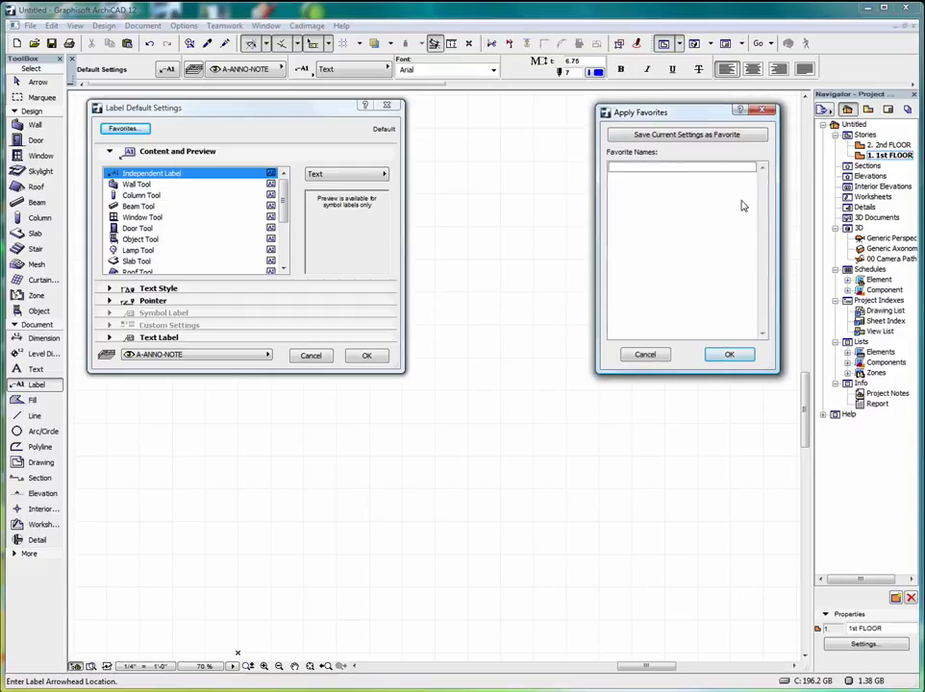
{"action": "left_click_drag", "start_coordinate": [702, 109], "coordinate": [648, 106]}
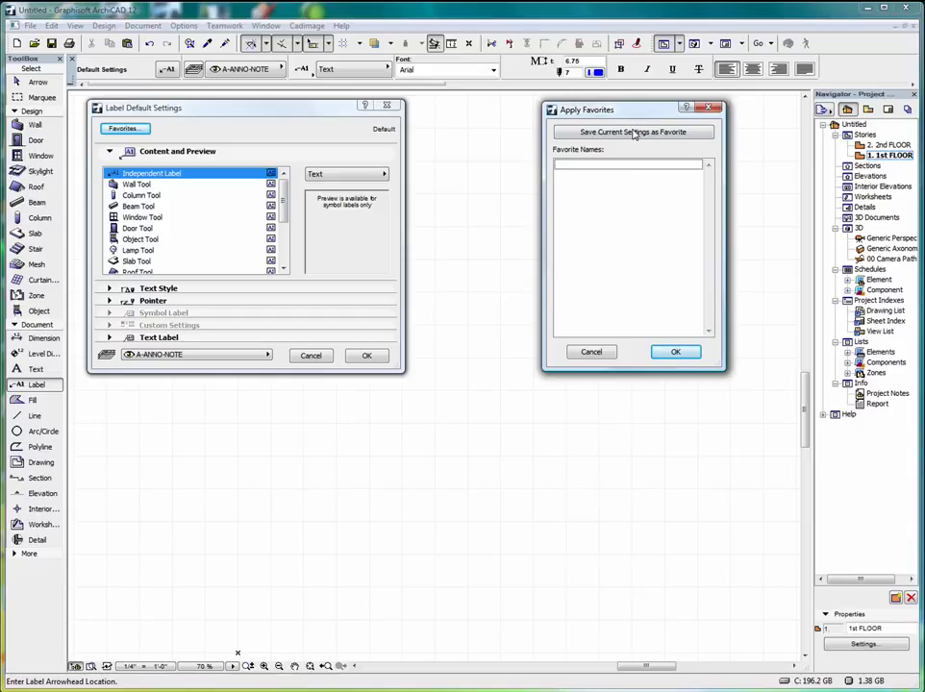
{"action": "left_click", "coordinate": [676, 354]}
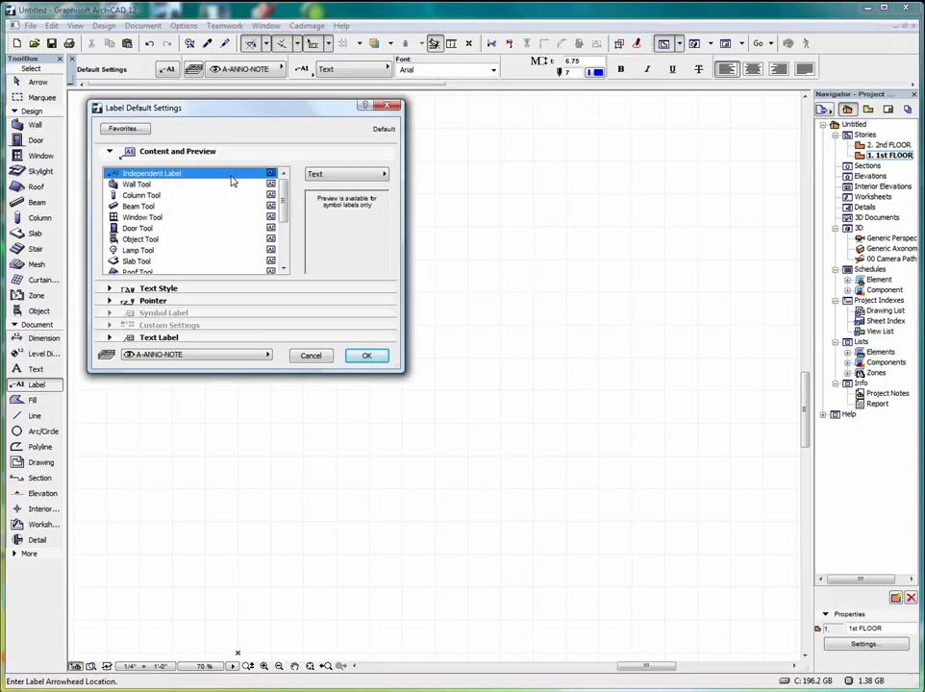
Pick the Wall Tool, then the Beam Tool entry in the label list.
{"action": "left_click", "coordinate": [329, 177]}
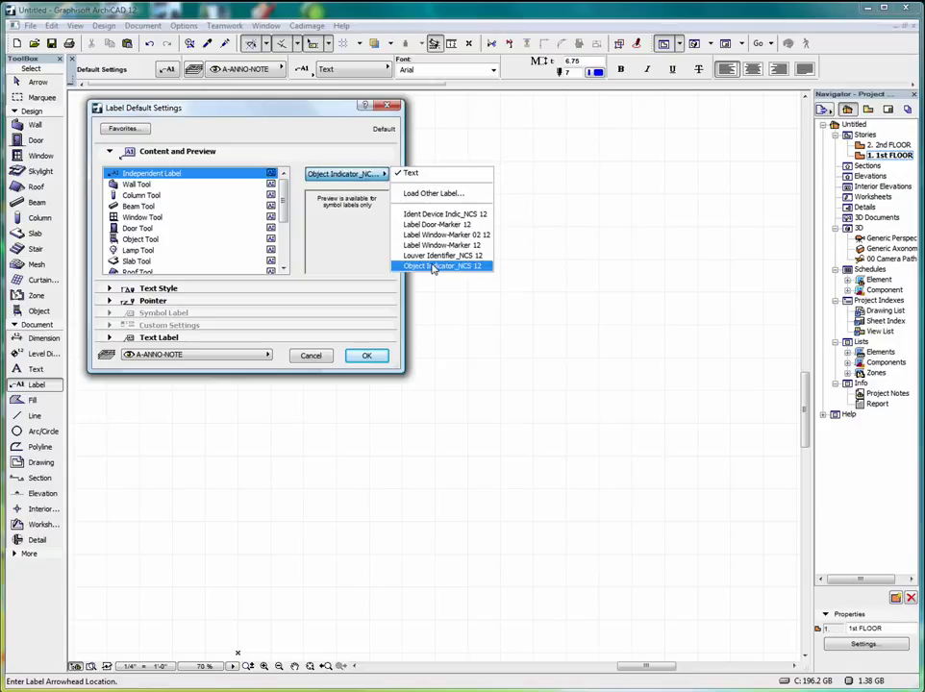
{"action": "left_click", "coordinate": [138, 185]}
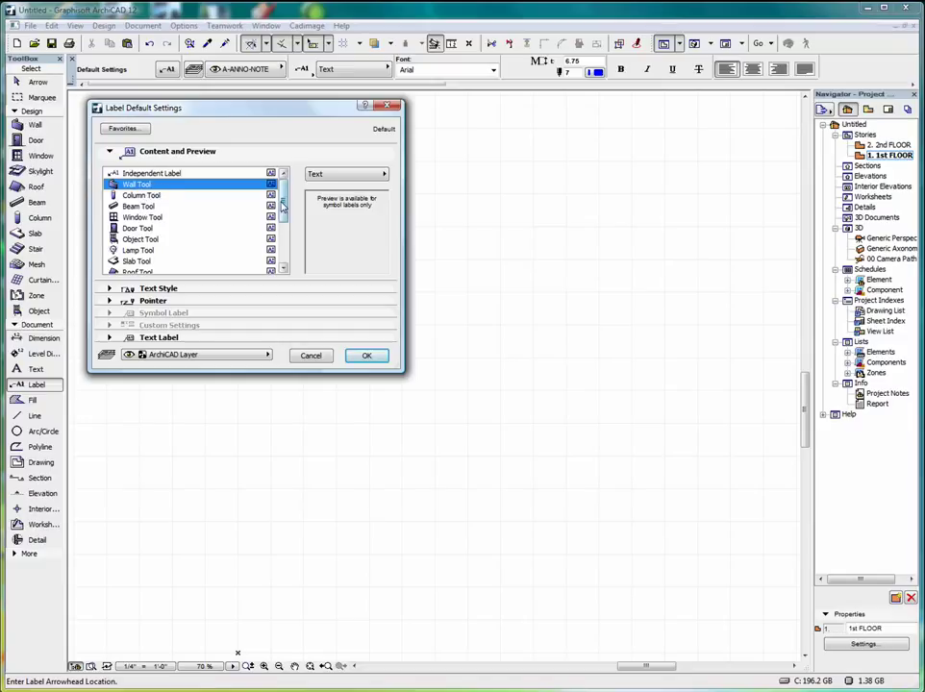
{"action": "left_click", "coordinate": [140, 203]}
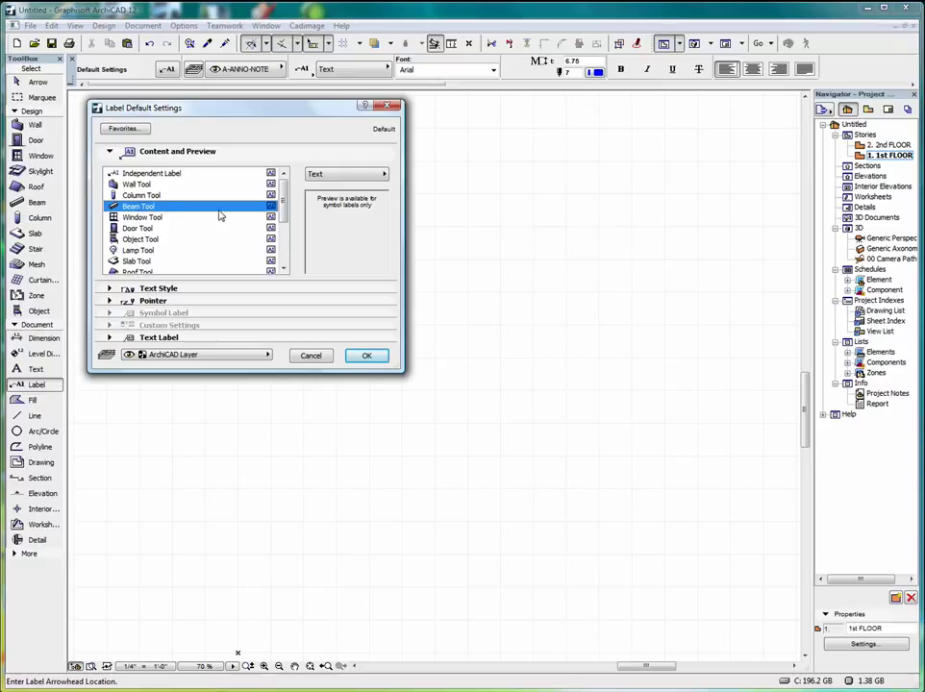
Preview the Object Indicator_NCS 12, Ident Device Indic_NCS 12 and Window-Marker 12 symbol labels, then revert to Text.
{"action": "left_click", "coordinate": [356, 180]}
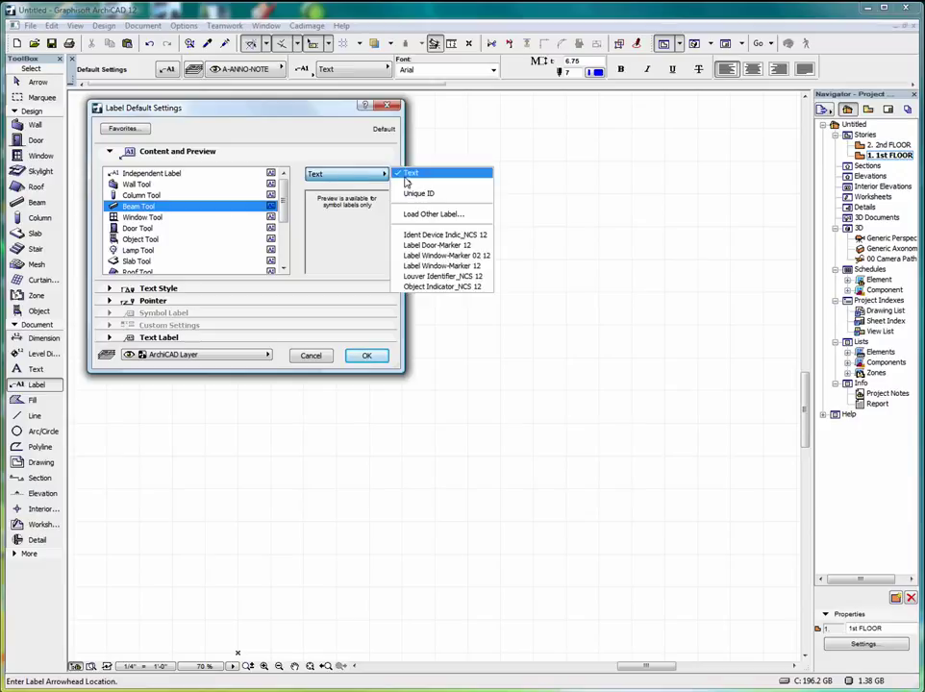
{"action": "left_click", "coordinate": [440, 288]}
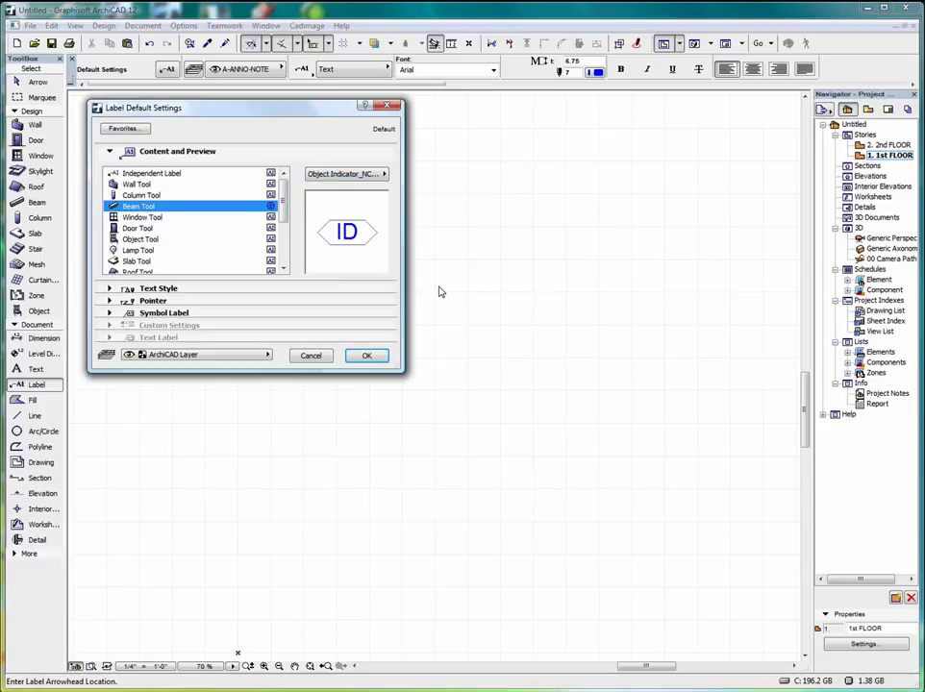
{"action": "left_click", "coordinate": [349, 175]}
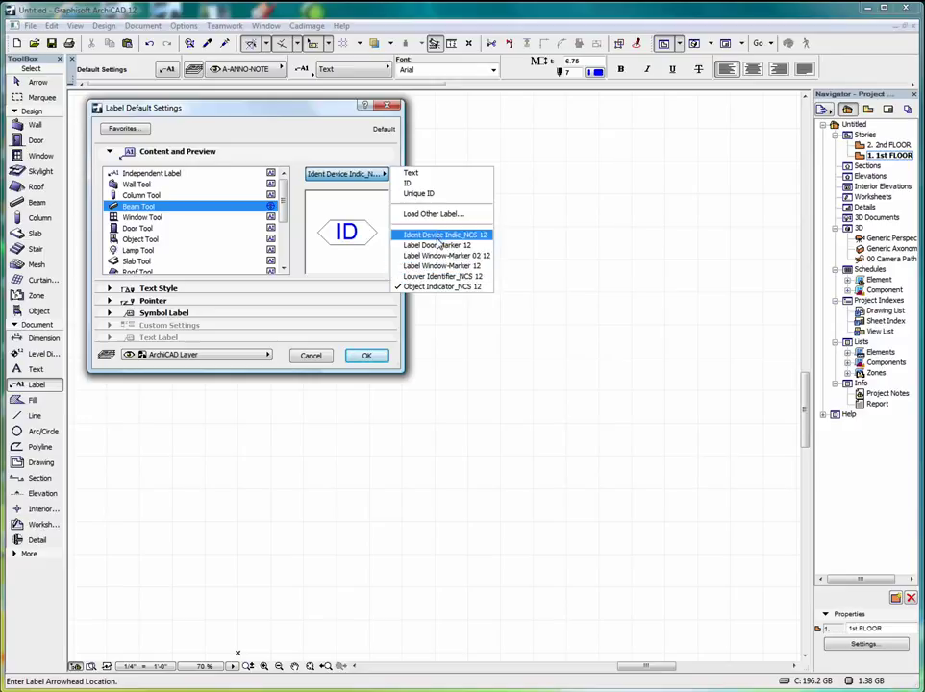
{"action": "left_click", "coordinate": [438, 236]}
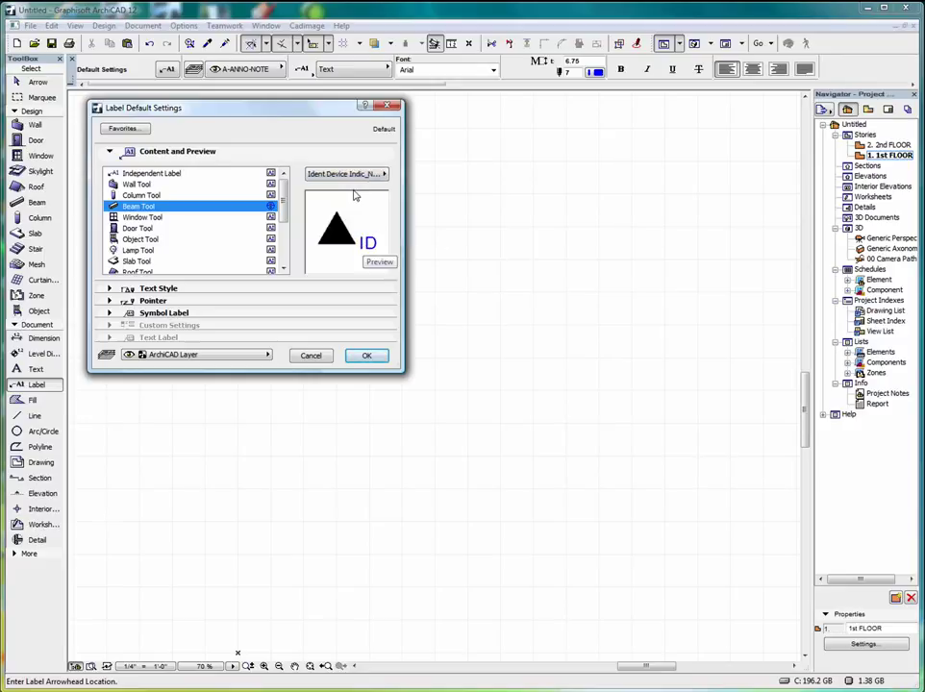
{"action": "left_click", "coordinate": [348, 175]}
{"action": "left_click", "coordinate": [431, 265]}
{"action": "left_click", "coordinate": [344, 175]}
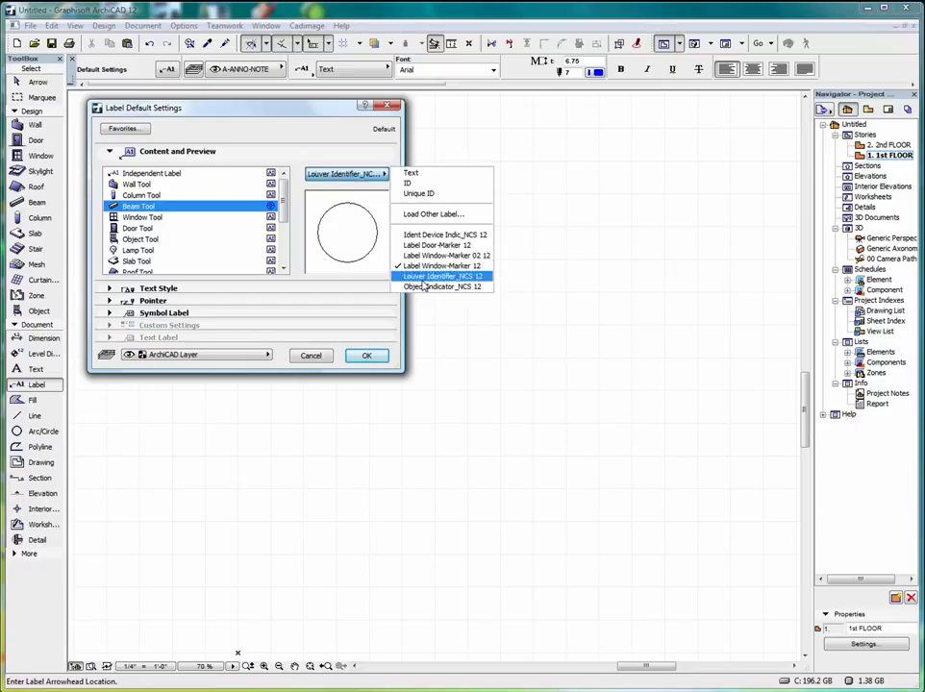
{"action": "left_click", "coordinate": [356, 175]}
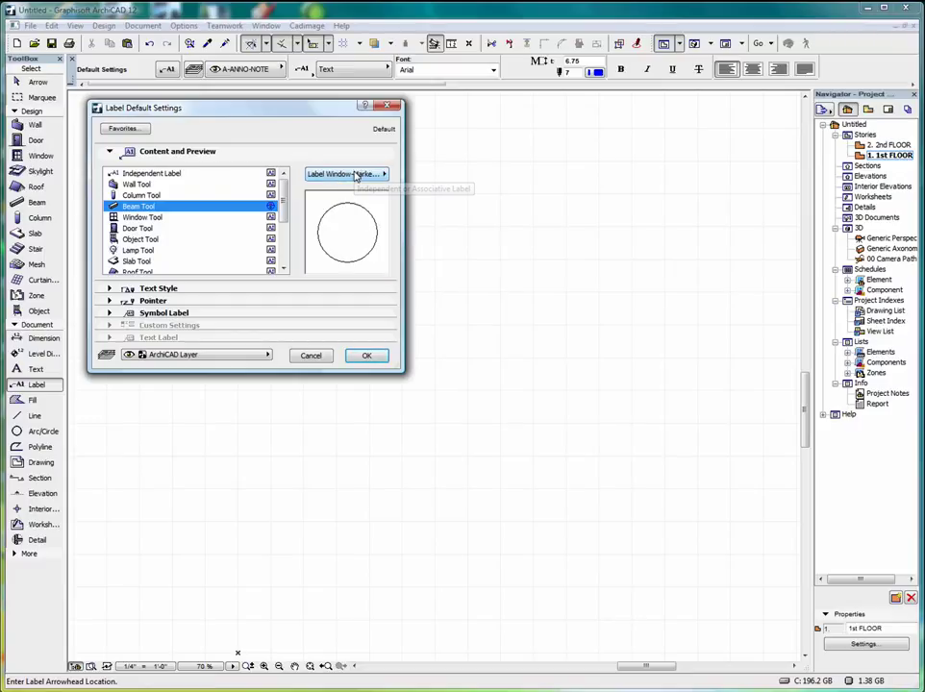
{"action": "left_click", "coordinate": [362, 174]}
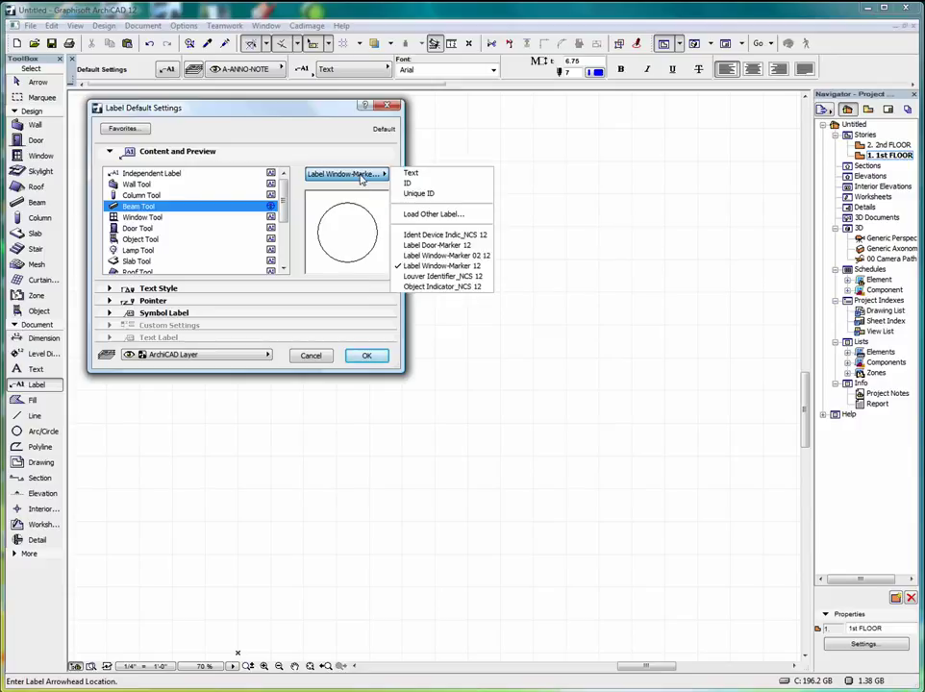
{"action": "left_click", "coordinate": [435, 176]}
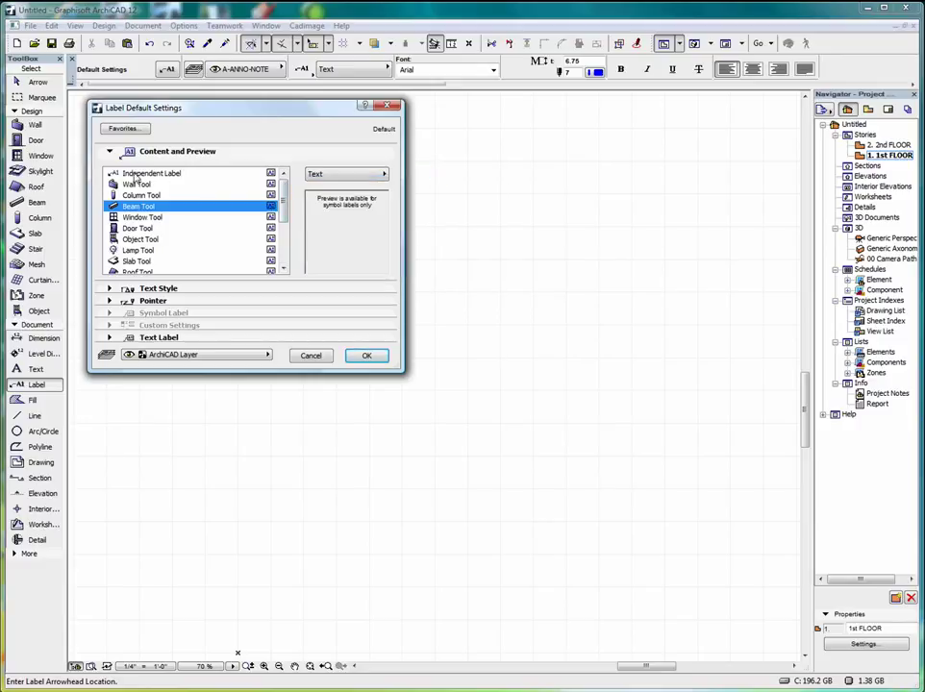
{"action": "left_click", "coordinate": [111, 153]}
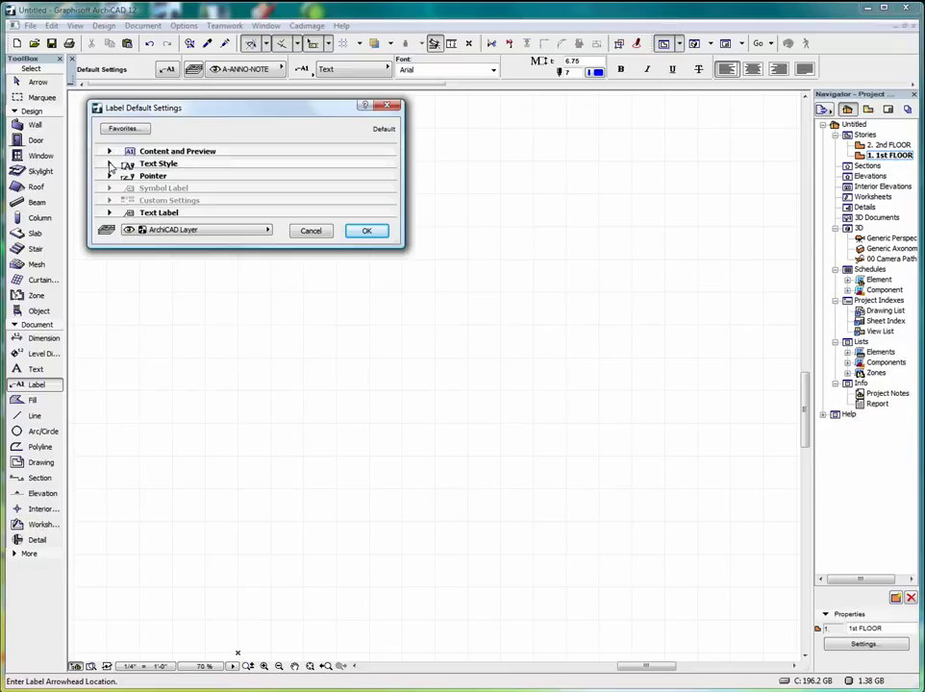
Give label text a frame and an opaque background in yellow pen 122.
{"action": "left_click", "coordinate": [112, 166]}
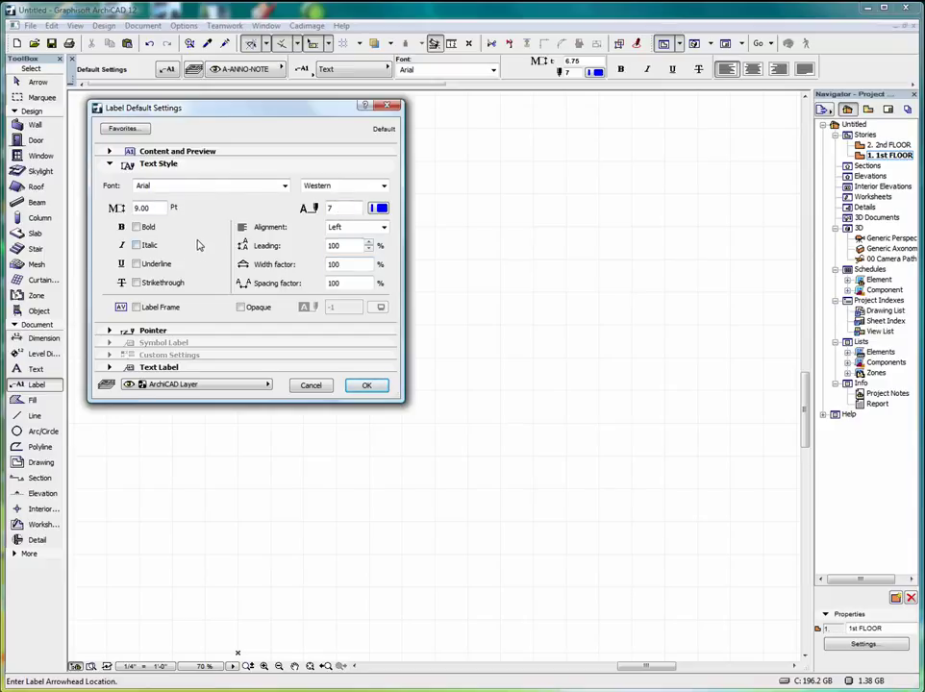
{"action": "left_click", "coordinate": [136, 308]}
{"action": "left_click", "coordinate": [241, 307]}
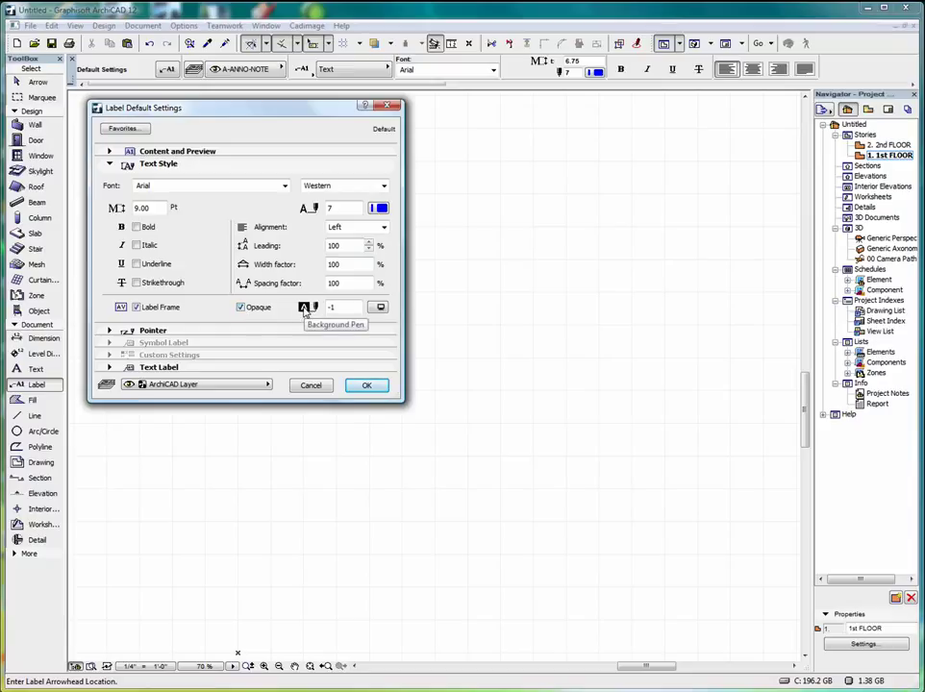
{"action": "left_click", "coordinate": [380, 306]}
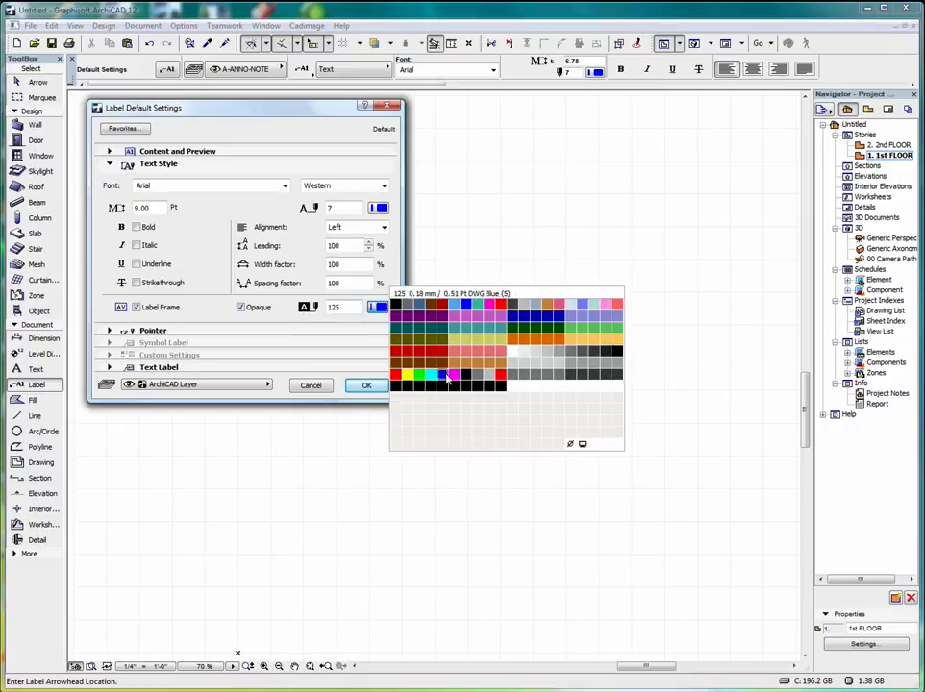
{"action": "left_click", "coordinate": [407, 375]}
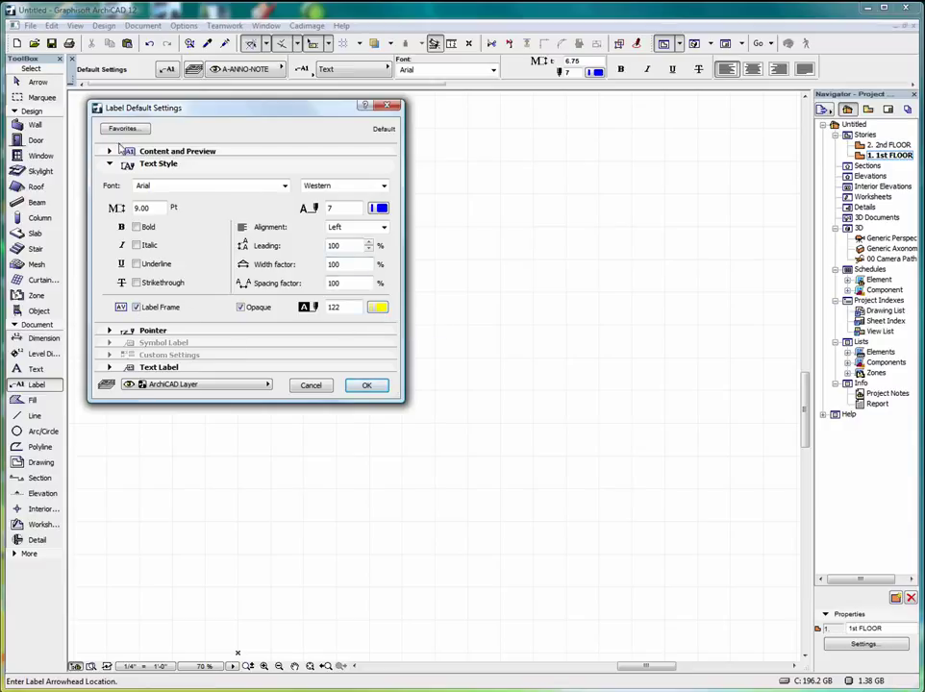
Set label pointers to a filled 6.00 pt arrowhead and show the Text Label options.
{"action": "left_click", "coordinate": [152, 330]}
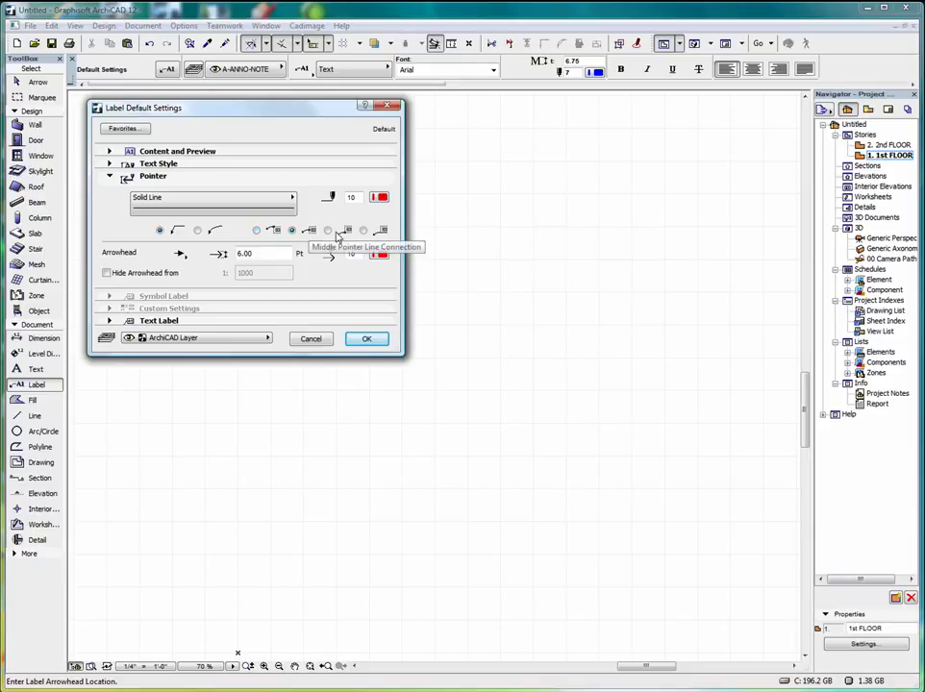
{"action": "left_click", "coordinate": [179, 254]}
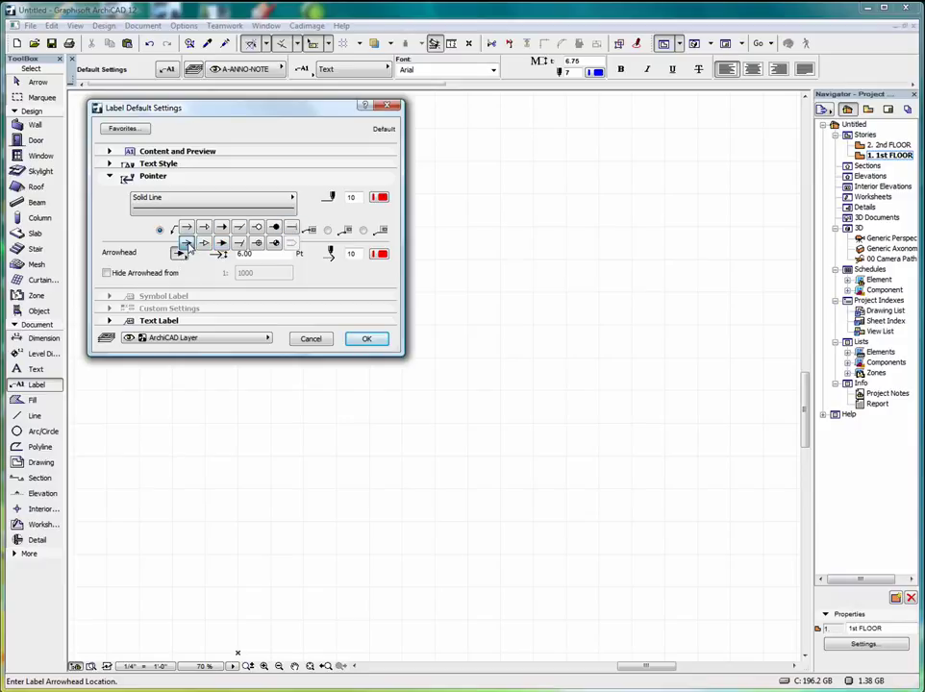
{"action": "left_click", "coordinate": [180, 249]}
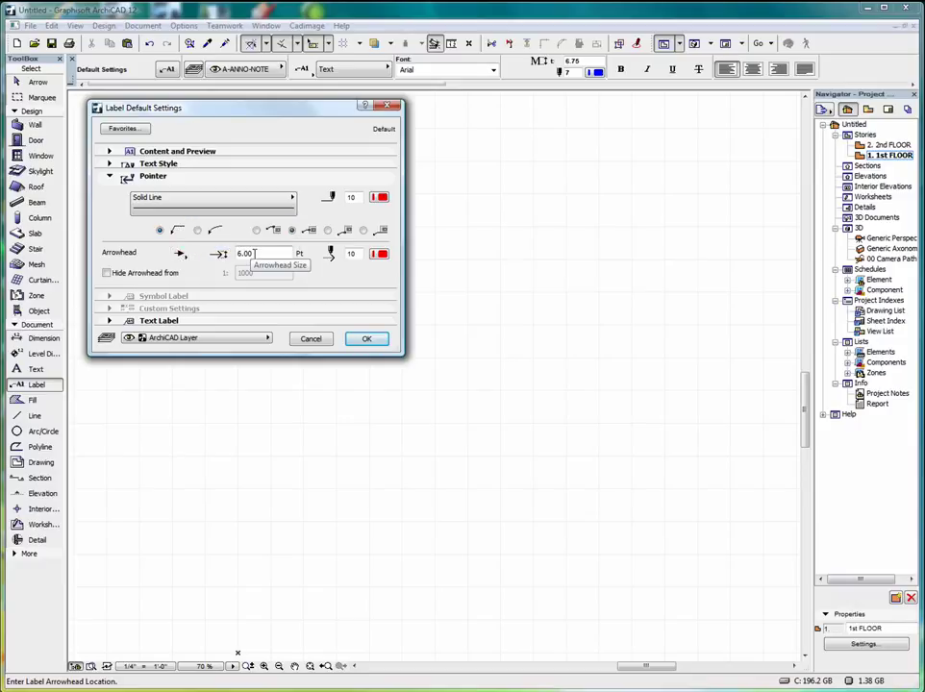
{"action": "left_click", "coordinate": [110, 320]}
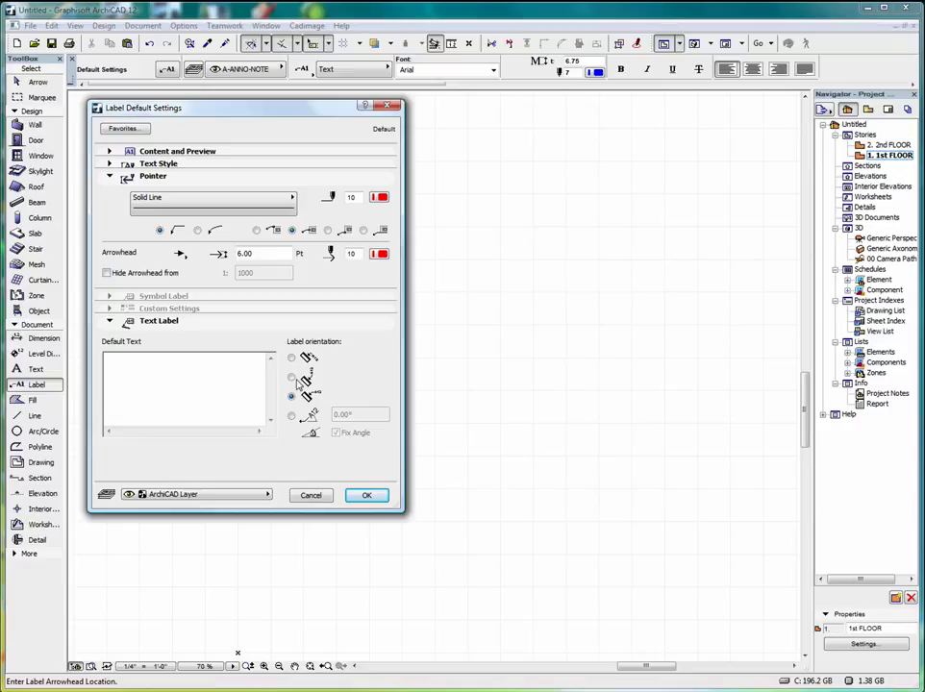
Set the label orientation to the first preset option instead of the custom angle.
{"action": "left_click", "coordinate": [291, 417]}
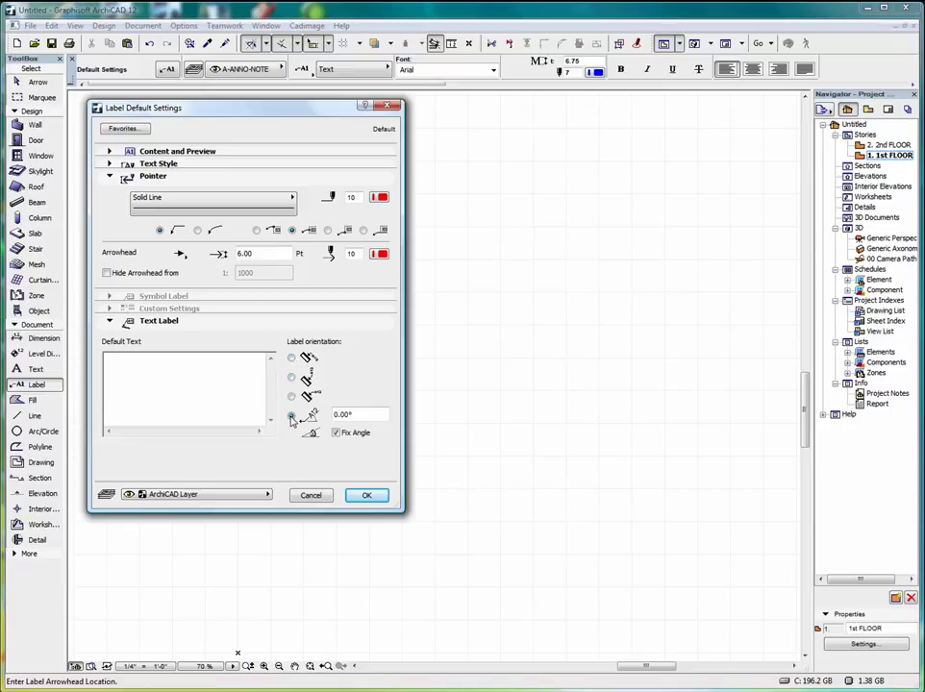
{"action": "left_click", "coordinate": [291, 358]}
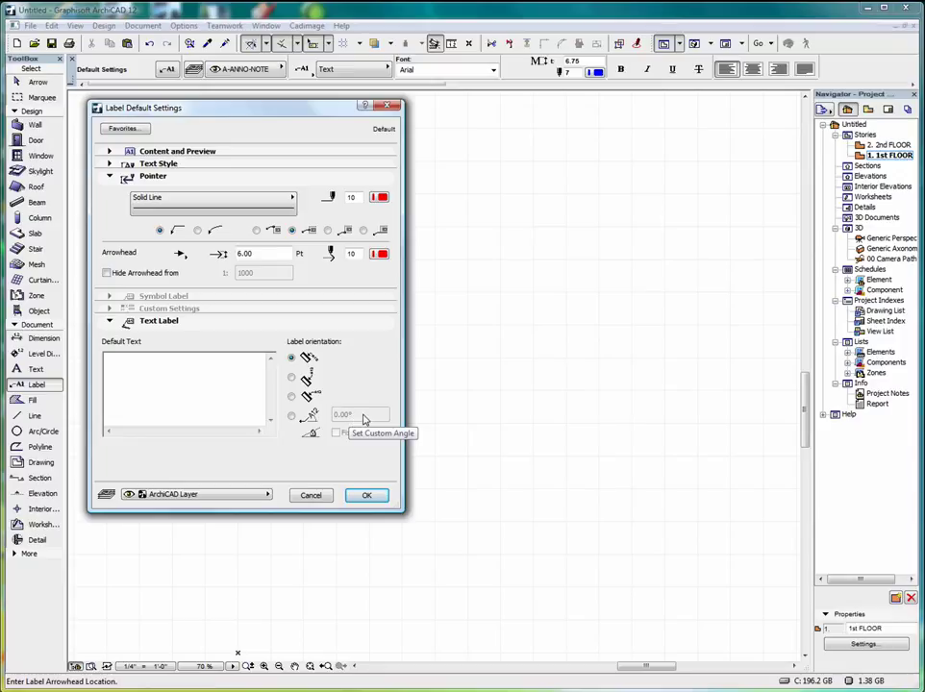
Accept the label defaults and place a label with a bent leader and text frame.
{"action": "left_click", "coordinate": [365, 495]}
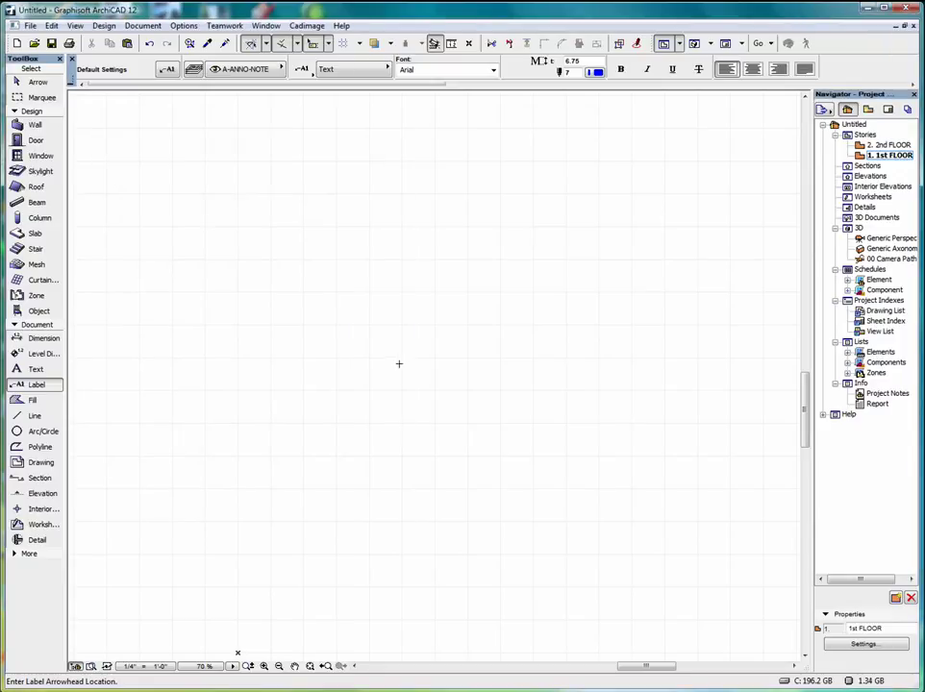
{"action": "left_click", "coordinate": [255, 338]}
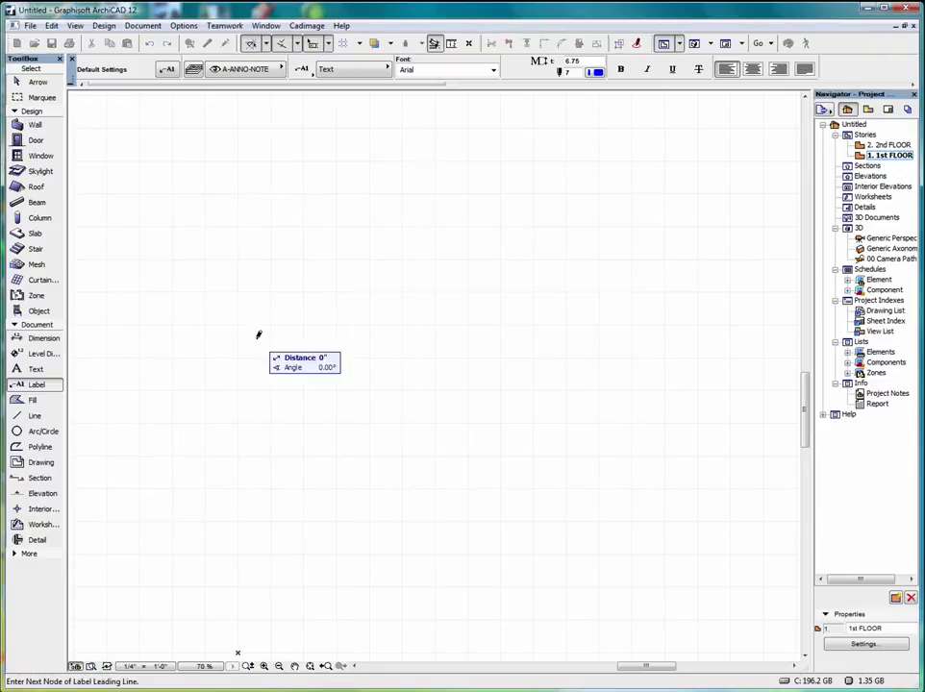
{"action": "left_click", "coordinate": [312, 283]}
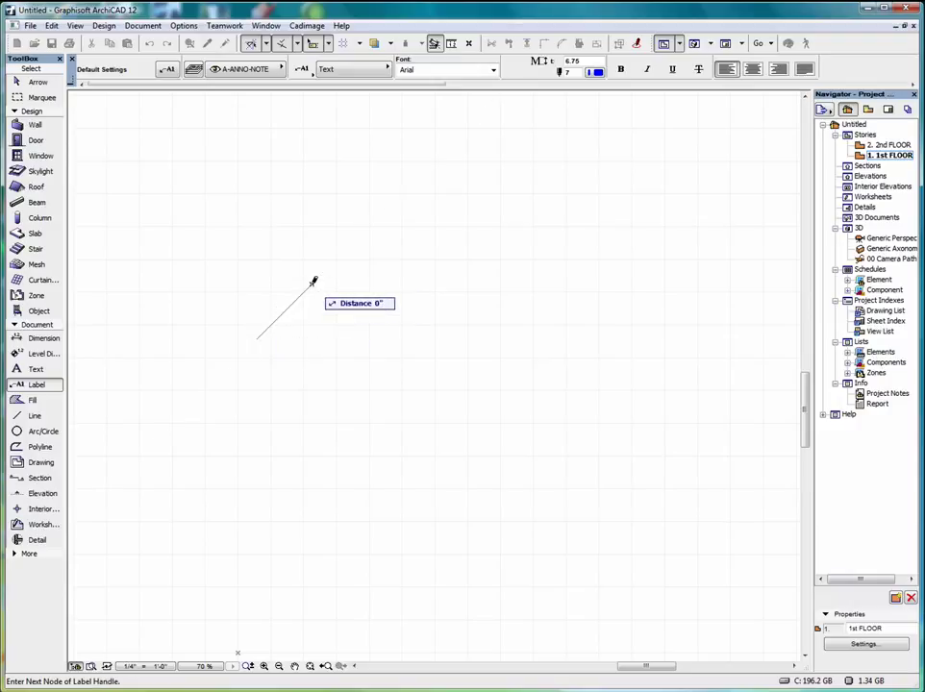
{"action": "left_click", "coordinate": [380, 284]}
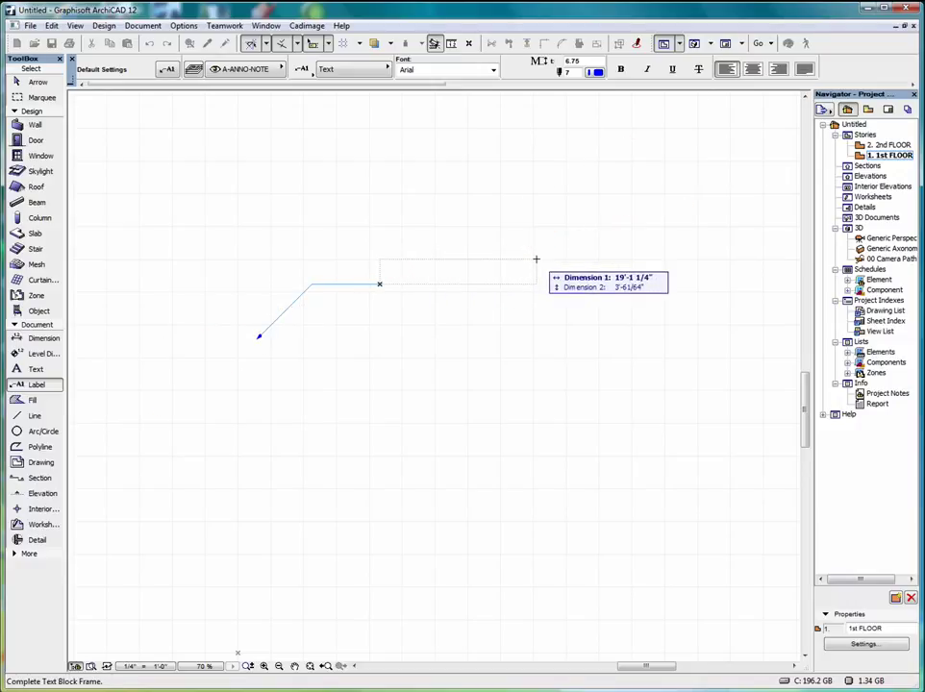
{"action": "left_click", "coordinate": [603, 193]}
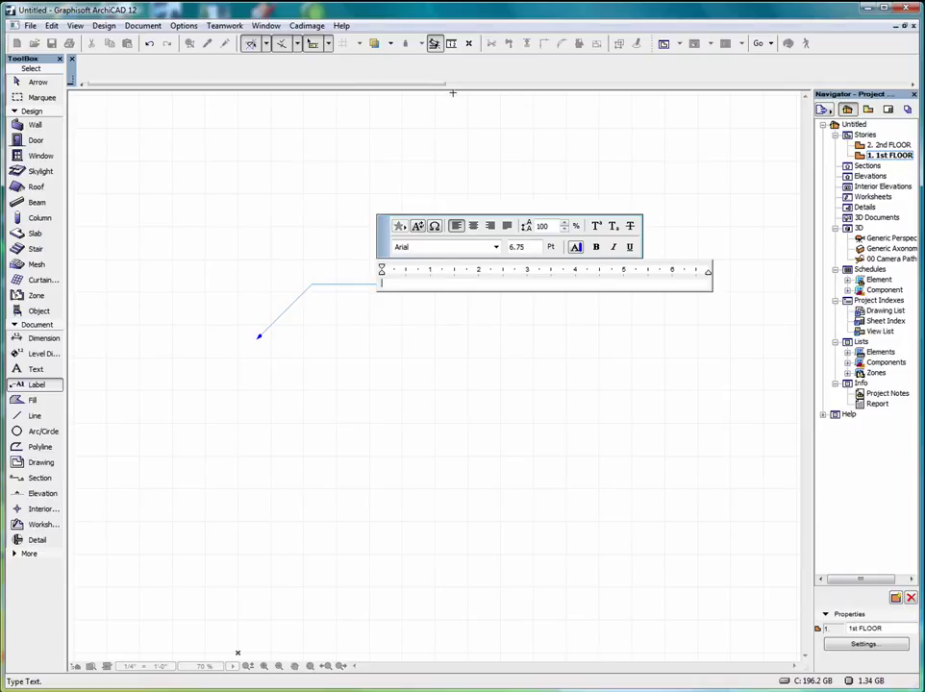
Place a new bent-leader label reading 'THE TEXT BOX EXPANDS'.
{"action": "left_click", "coordinate": [443, 167]}
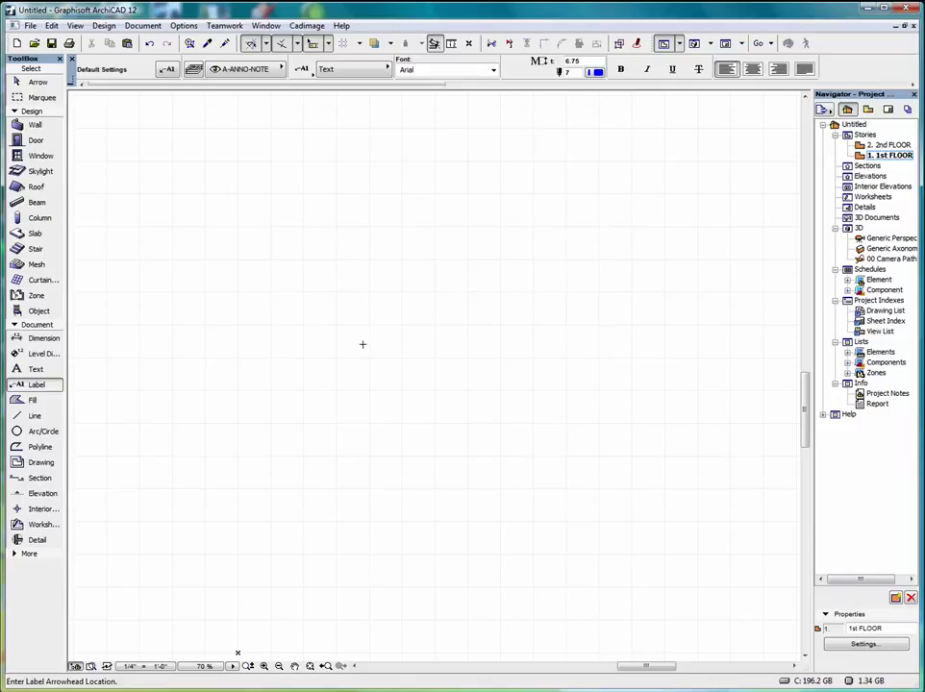
{"action": "left_click", "coordinate": [274, 386]}
{"action": "left_click", "coordinate": [316, 346]}
{"action": "left_click", "coordinate": [378, 343]}
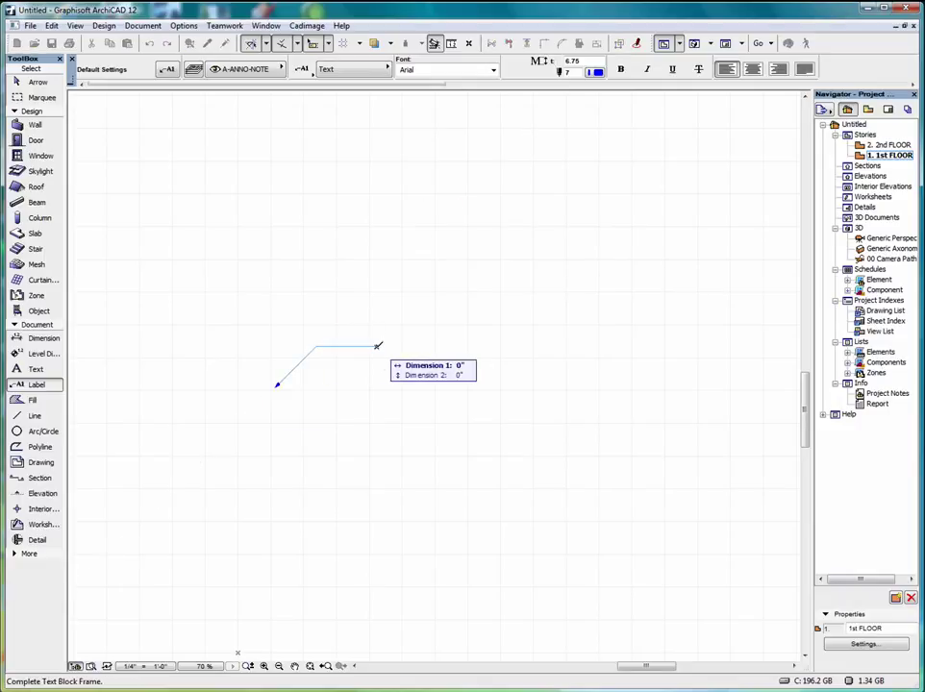
{"action": "left_click", "coordinate": [378, 349]}
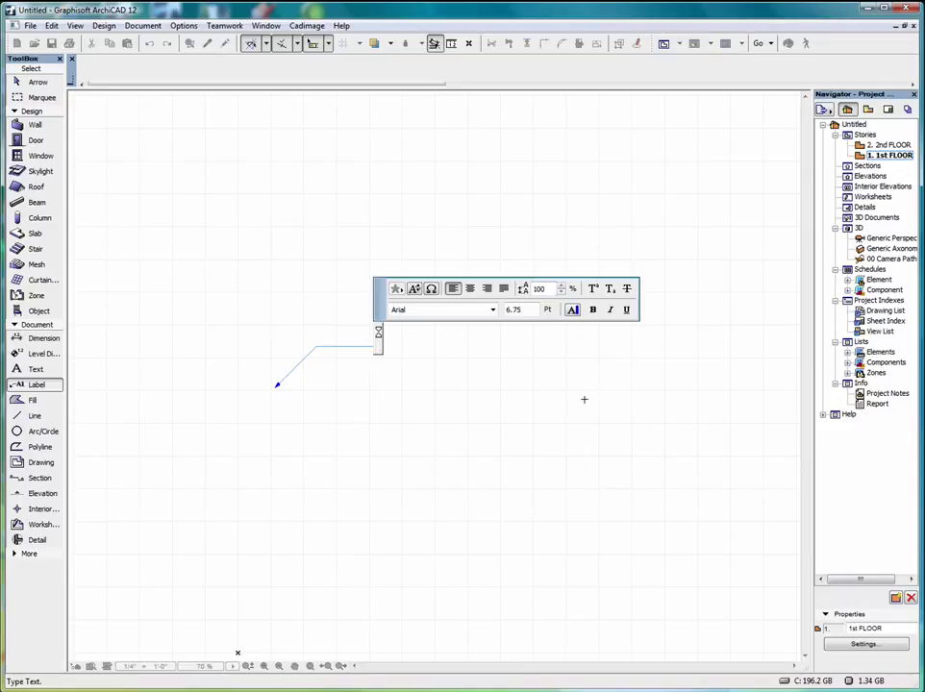
{"action": "type", "text": "THE TEXT"}
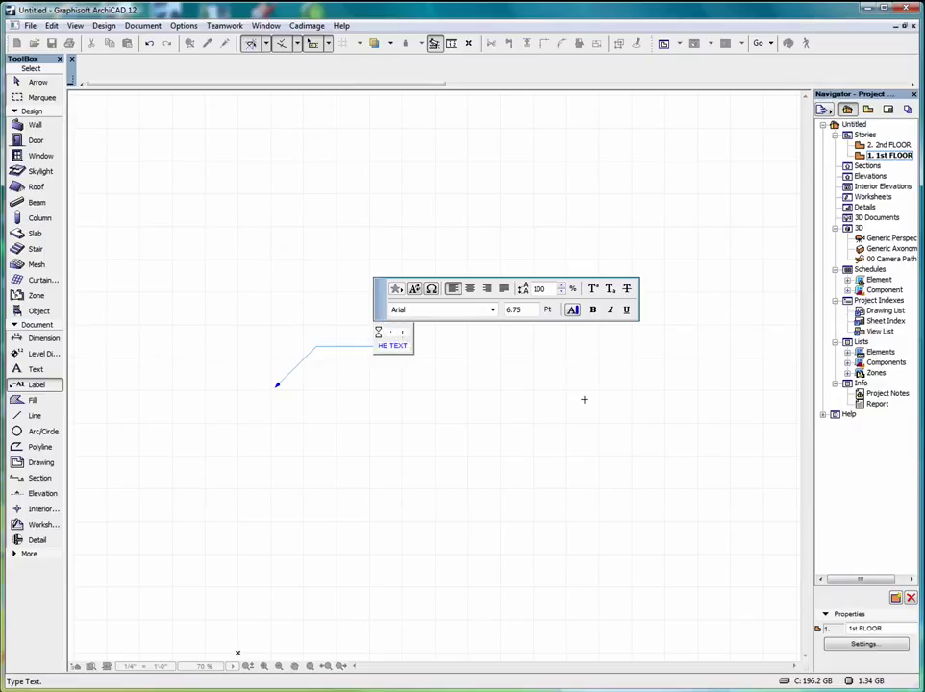
{"action": "type", "text": " BOX E"}
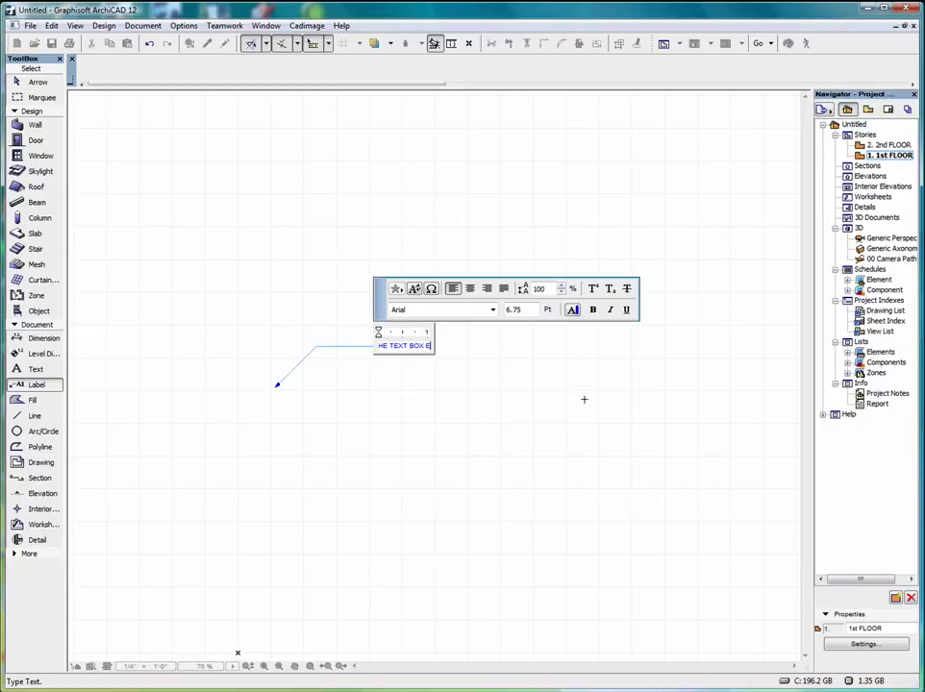
{"action": "type", "text": "XPANDS"}
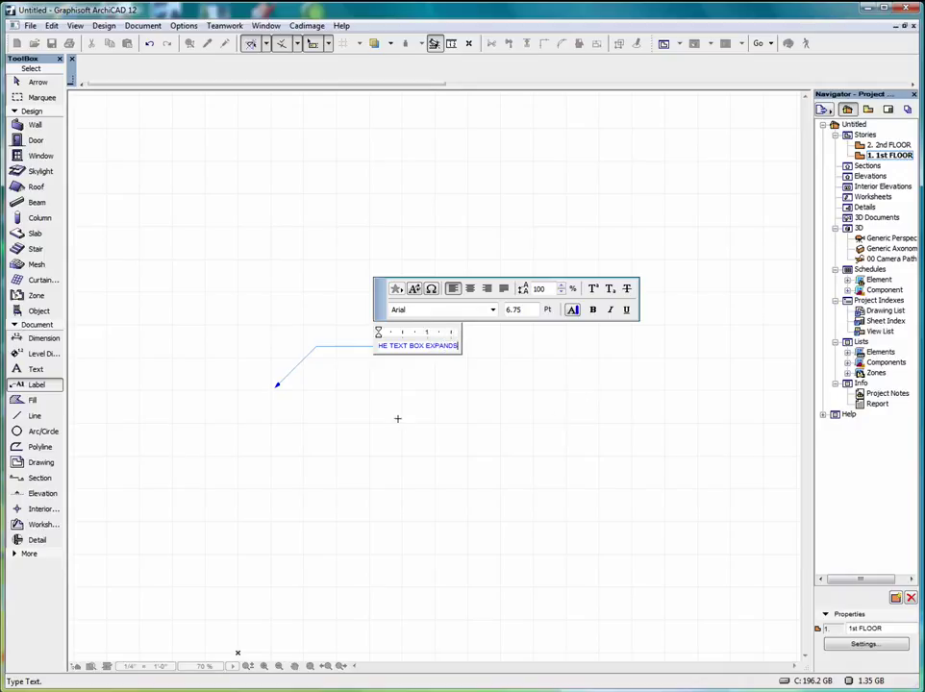
{"action": "left_click", "coordinate": [379, 344]}
{"action": "type", "text": "TH"}
{"action": "left_click", "coordinate": [403, 404]}
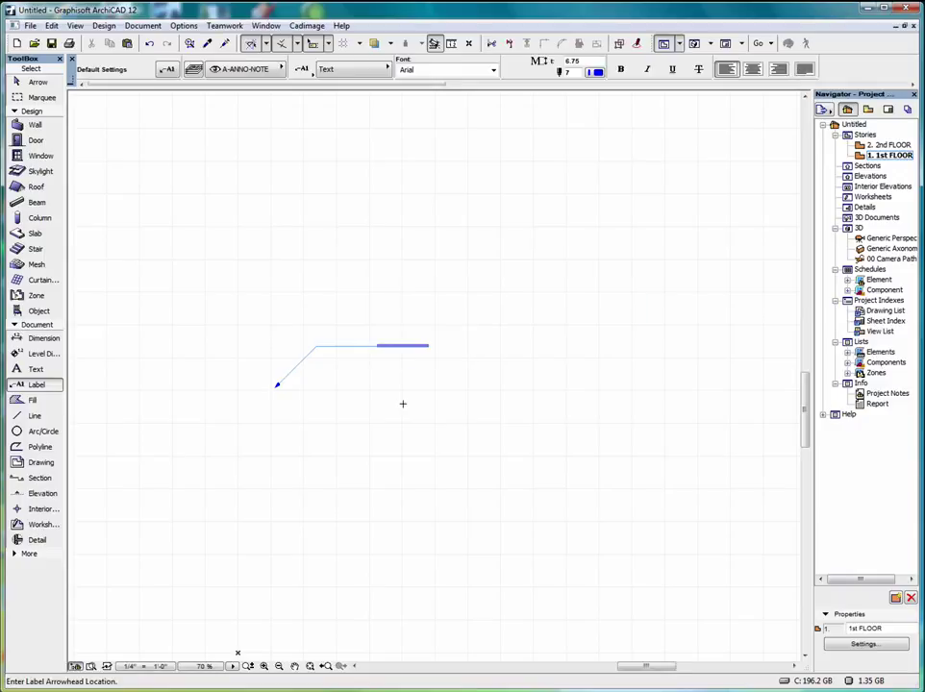
{"action": "scroll", "coordinate": [351, 405], "scroll_direction": "up", "scroll_amount": 3}
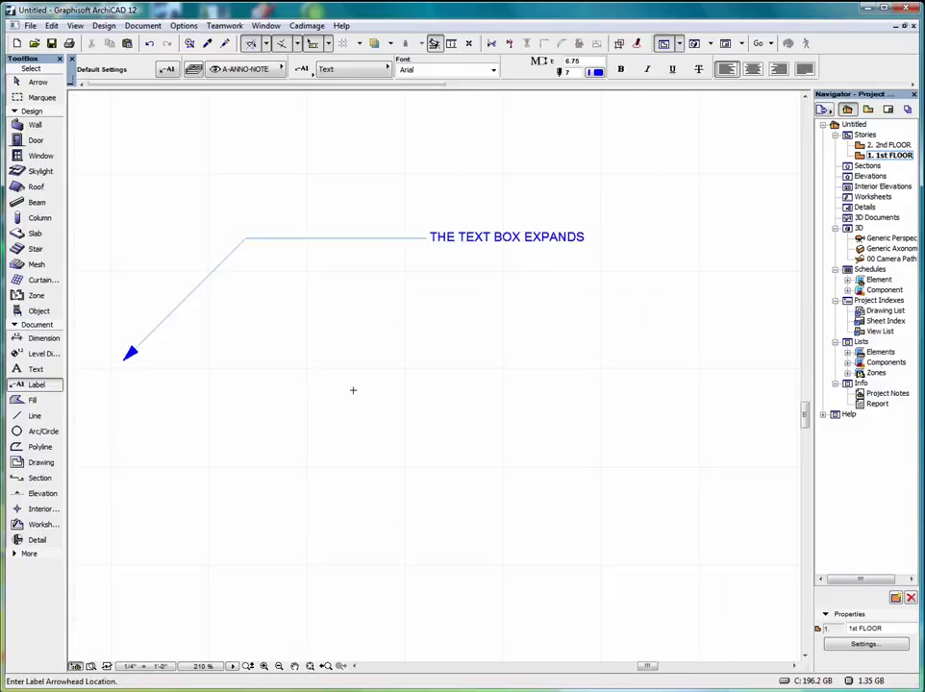
{"action": "double_click", "coordinate": [36, 384]}
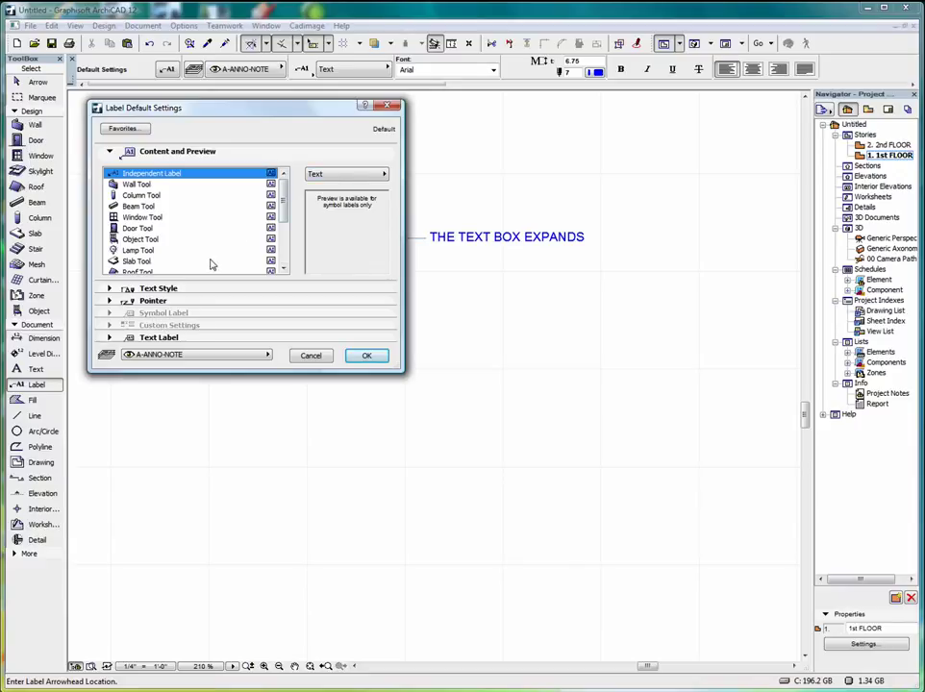
{"action": "left_click", "coordinate": [343, 177]}
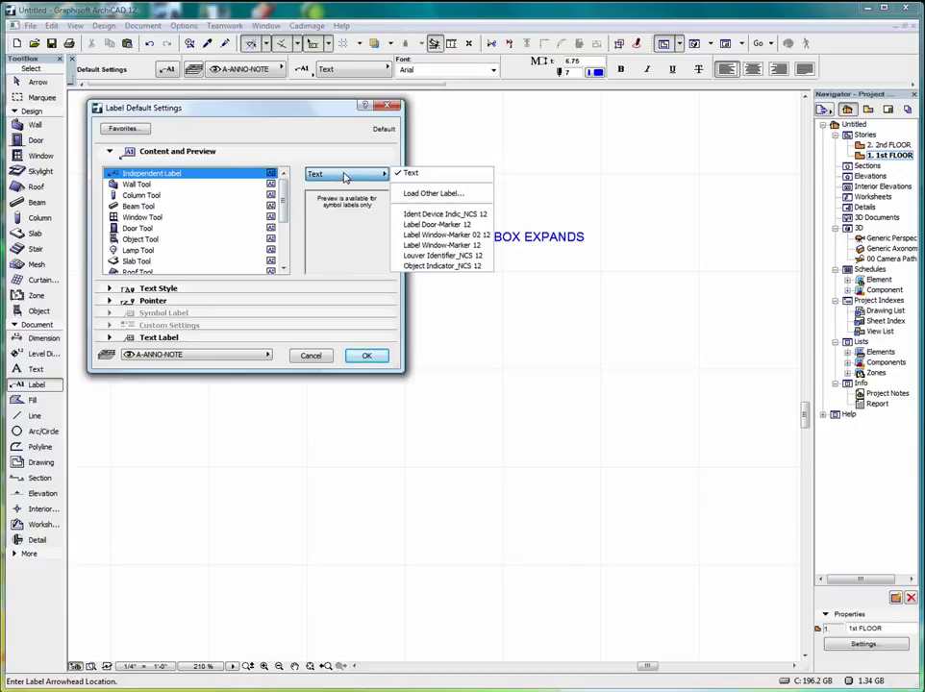
{"action": "left_click", "coordinate": [433, 249]}
{"action": "left_click", "coordinate": [109, 315]}
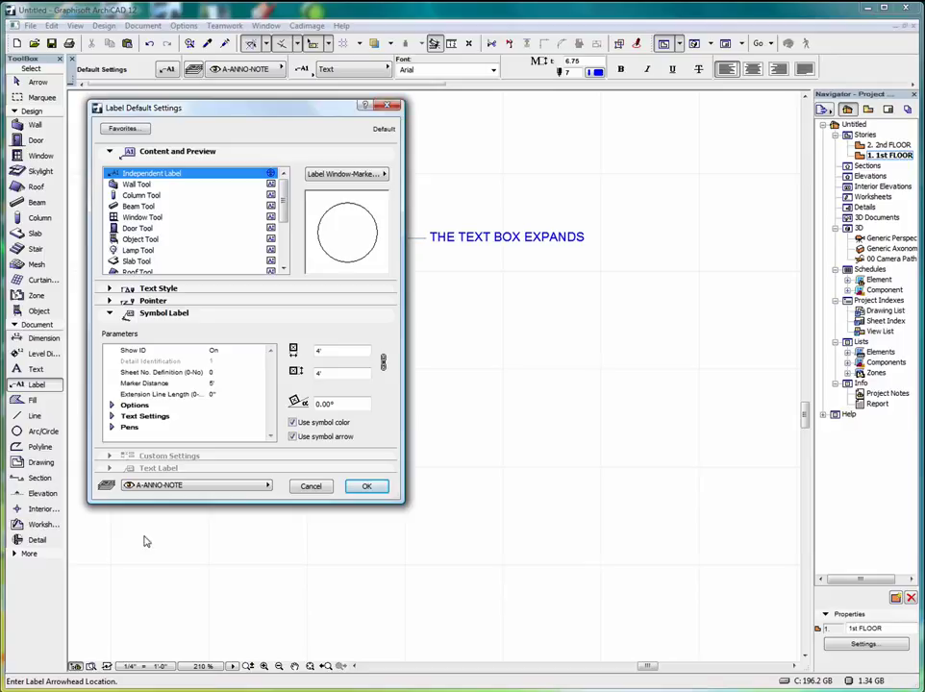
Delete the existing label and its leader from the plan.
{"action": "key", "text": "Escape"}
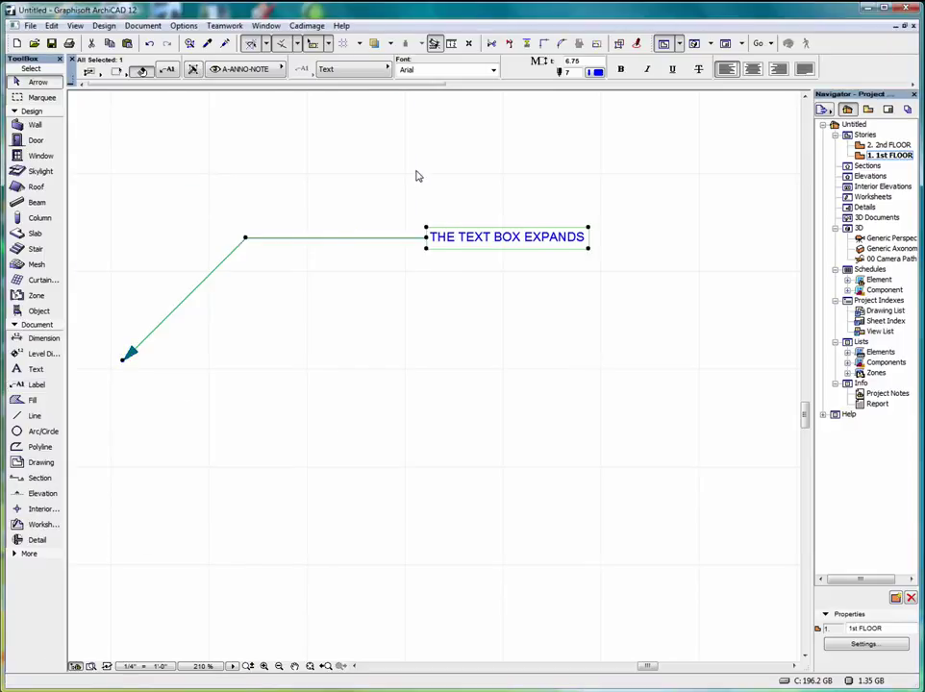
{"action": "right_click", "coordinate": [416, 176]}
{"action": "left_click", "coordinate": [470, 264]}
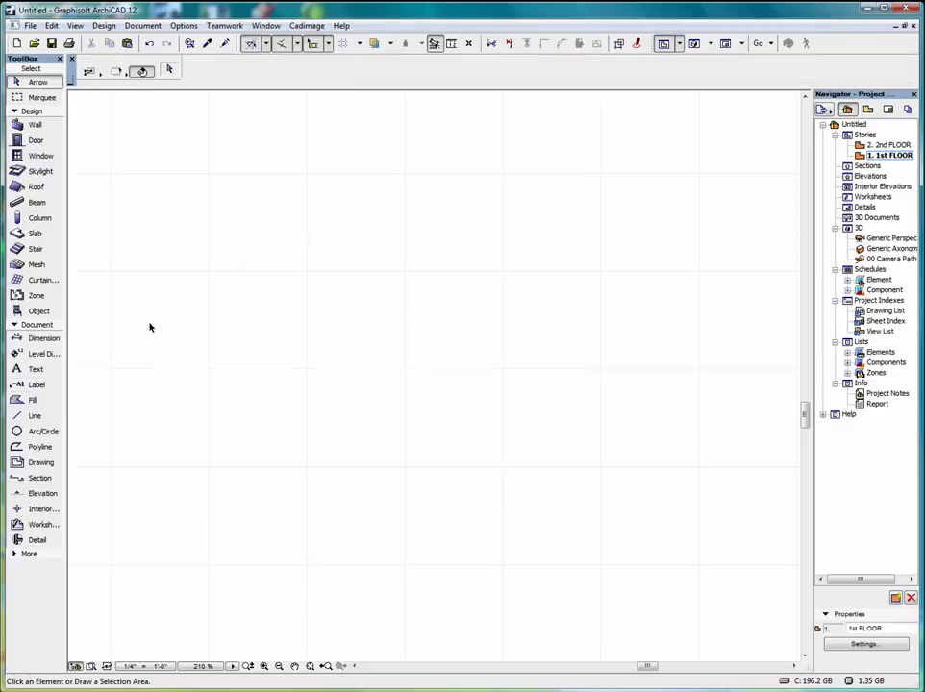
Set the label Default Text to 'PREDIFINED TEXT'.
{"action": "double_click", "coordinate": [29, 384]}
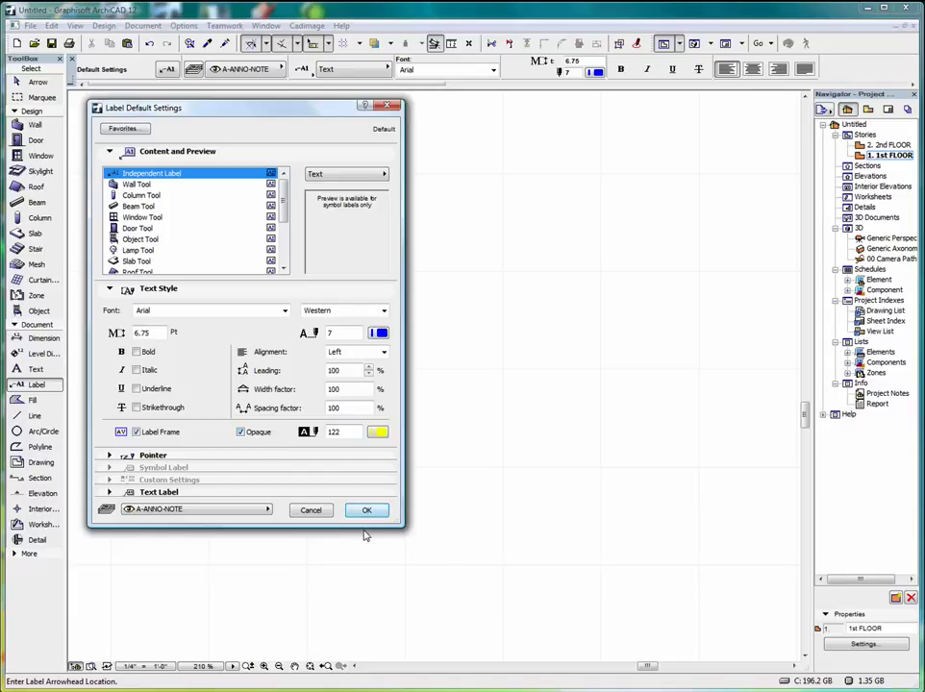
{"action": "left_click", "coordinate": [108, 491]}
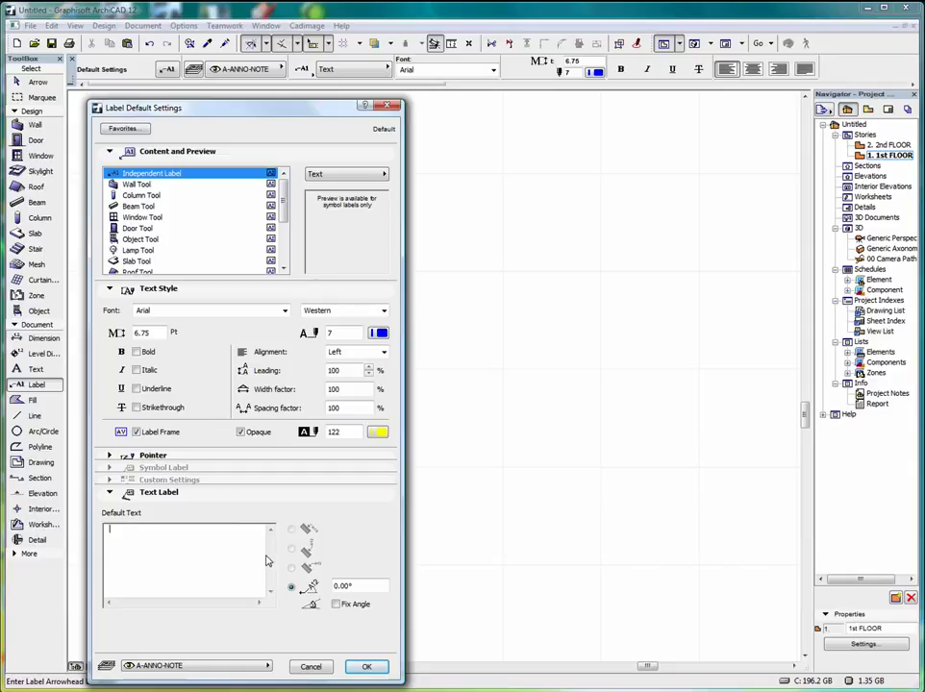
{"action": "type", "text": "PREDIFINED TEXT"}
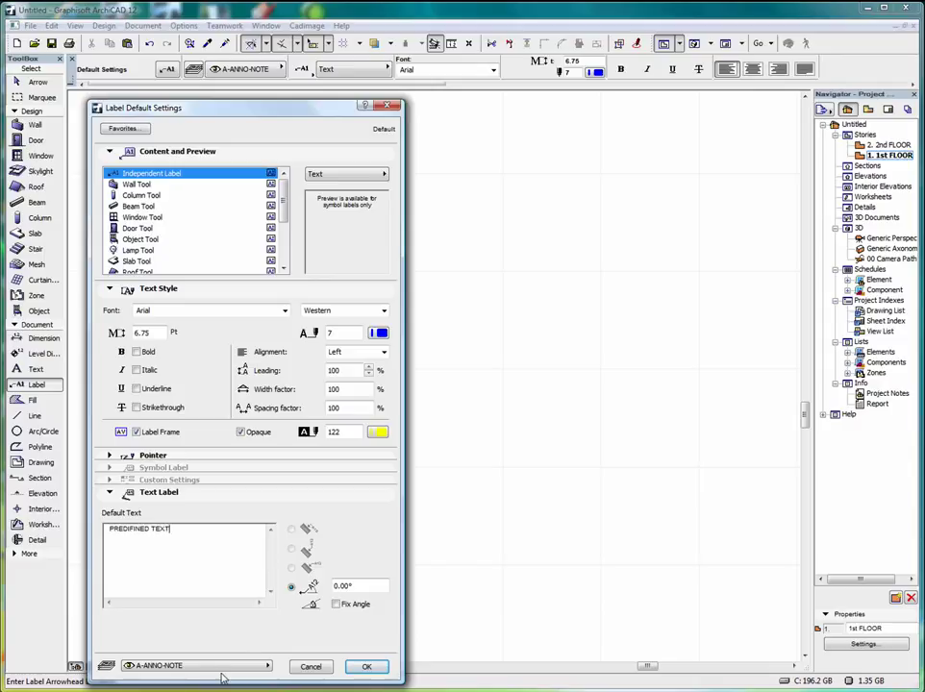
Place a new leader label carrying the default text 'PREDIFINED TEXT'.
{"action": "left_click", "coordinate": [367, 667]}
{"action": "left_click", "coordinate": [268, 334]}
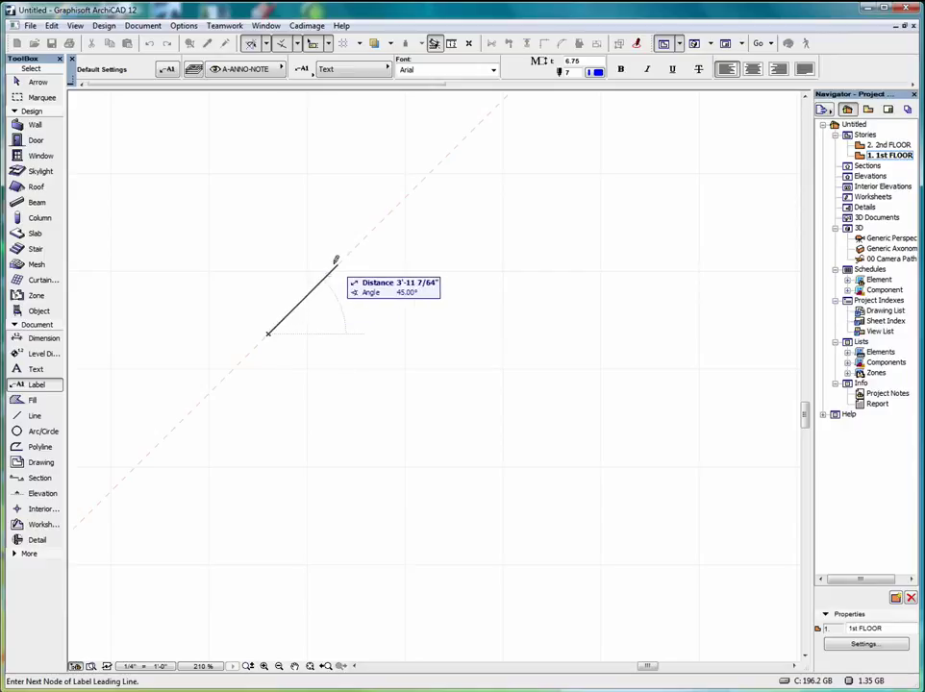
{"action": "left_click", "coordinate": [314, 288]}
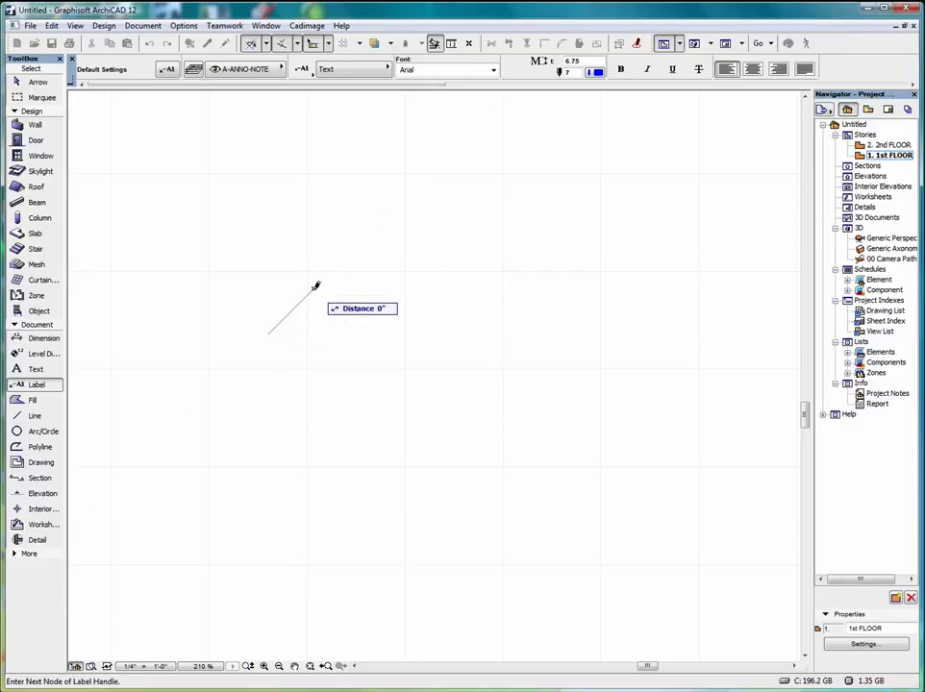
{"action": "left_click", "coordinate": [374, 287]}
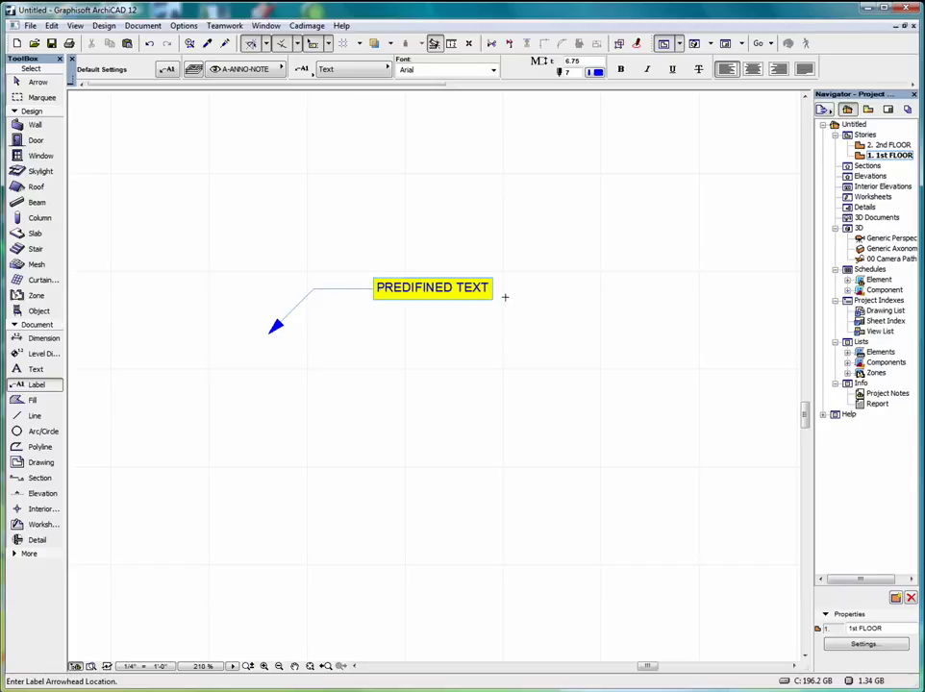
Reduce the label's text size to 3.00.
{"action": "left_click", "coordinate": [35, 82]}
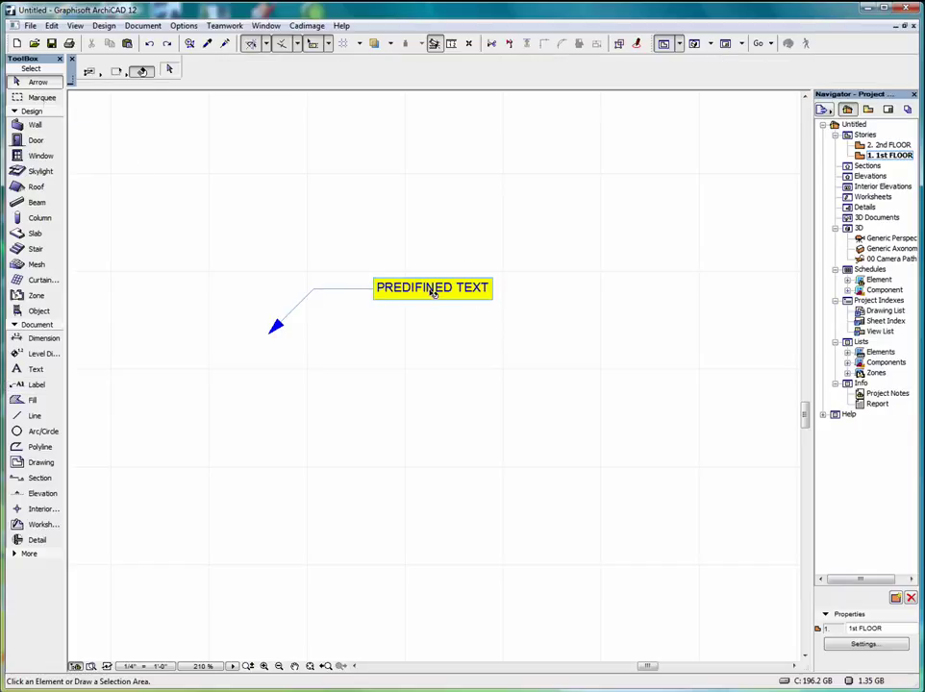
{"action": "left_click", "coordinate": [429, 288]}
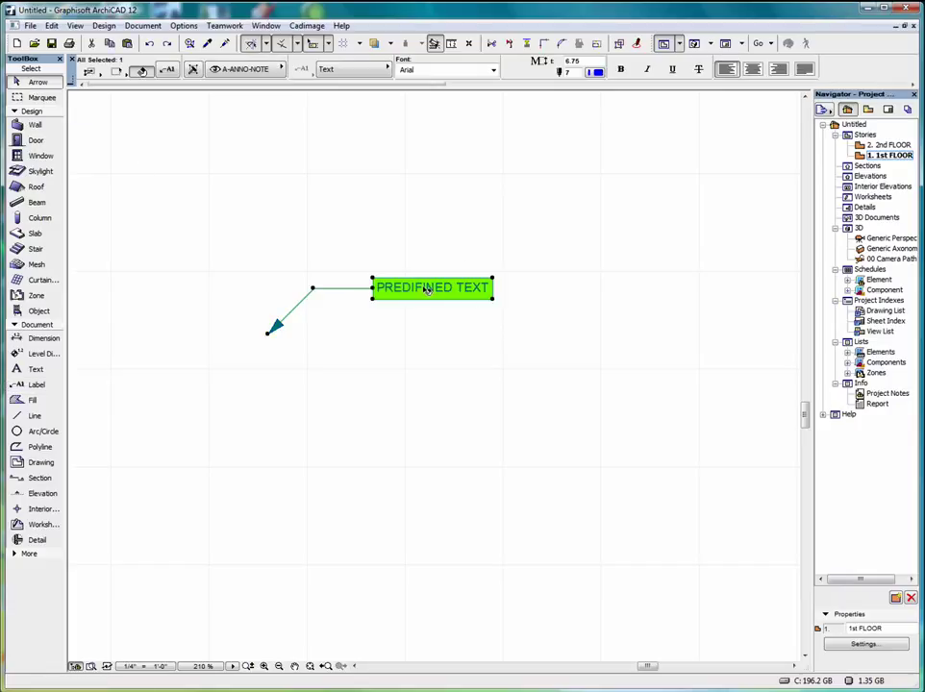
{"action": "double_click", "coordinate": [429, 288]}
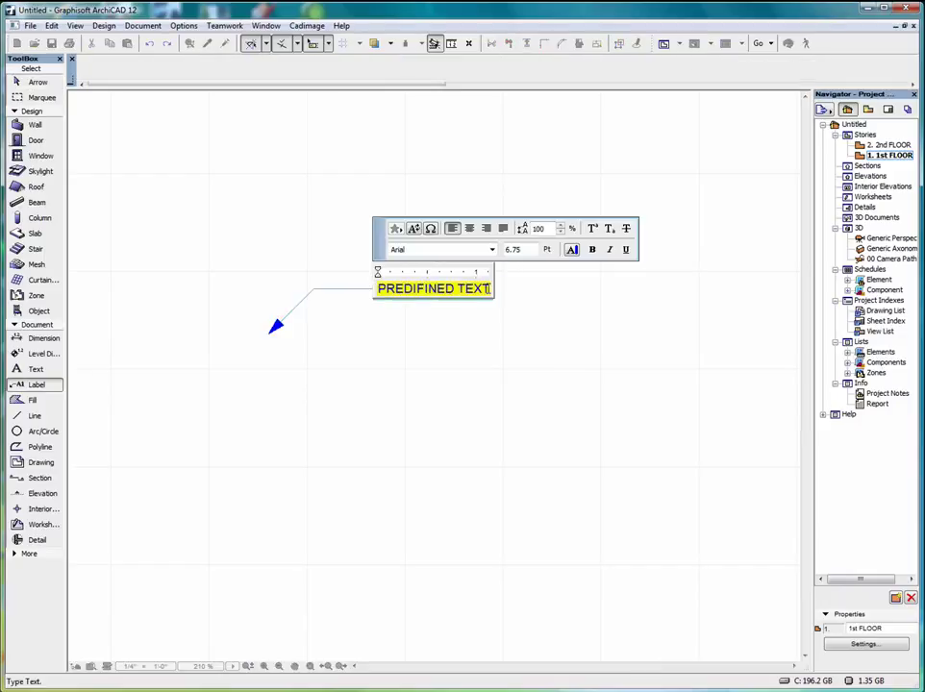
{"action": "left_click_drag", "start_coordinate": [487, 289], "coordinate": [368, 283]}
{"action": "double_click", "coordinate": [528, 250]}
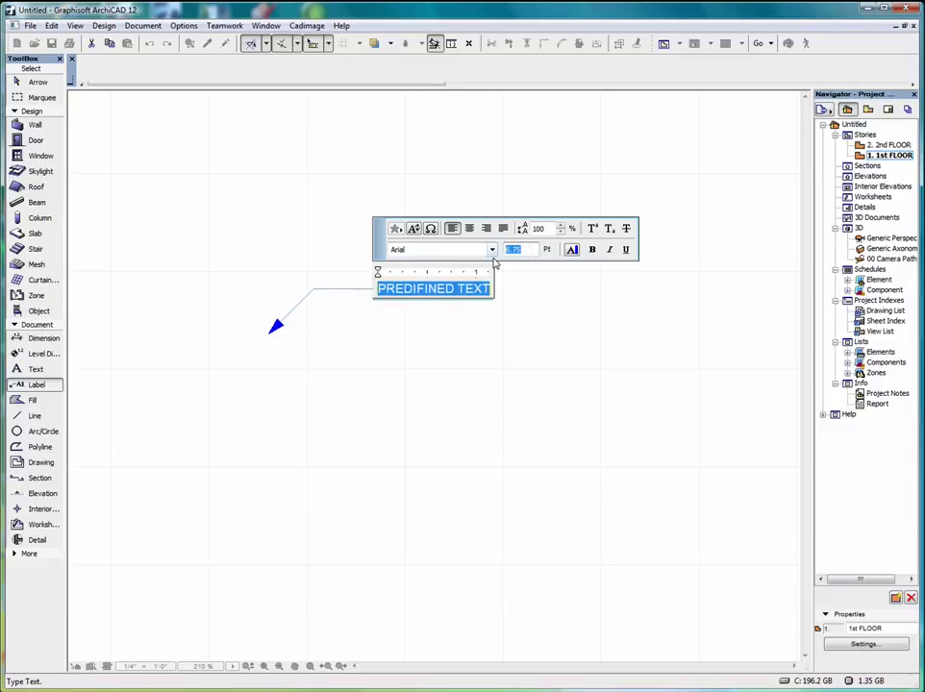
{"action": "type", "text": "3"}
{"action": "key", "text": "Return"}
{"action": "left_click", "coordinate": [514, 328]}
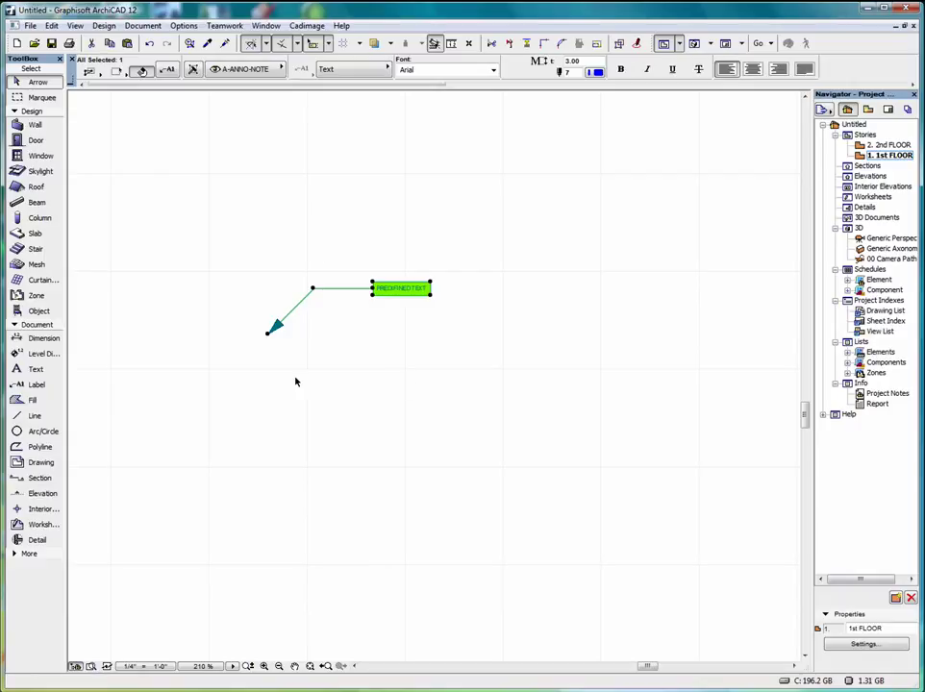
Move the PREDIFINED TEXT label's arrowhead lower down the plan.
{"action": "left_click", "coordinate": [322, 372]}
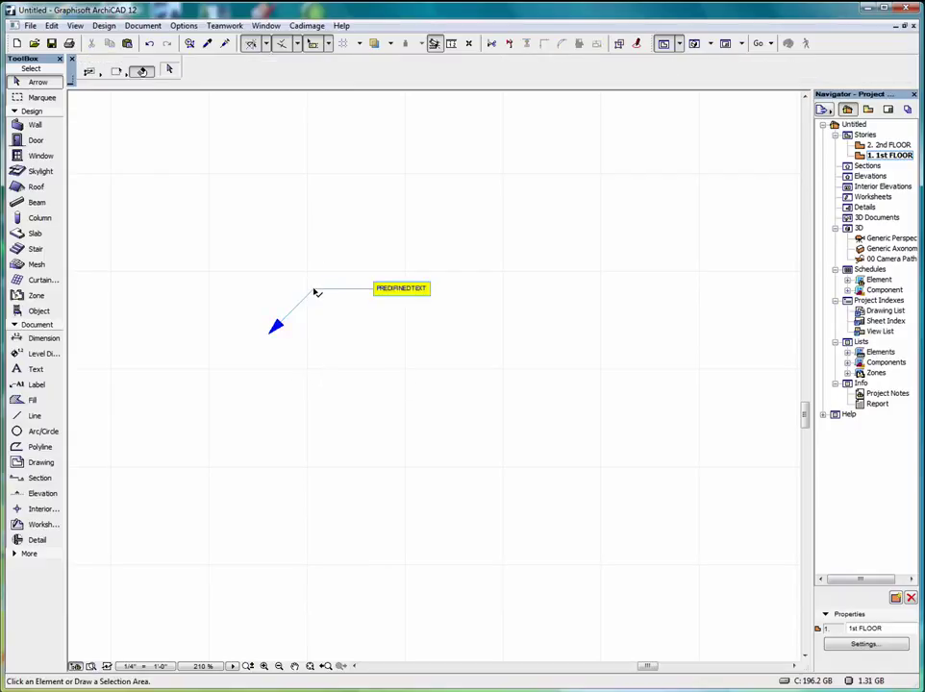
{"action": "left_click", "coordinate": [314, 290]}
{"action": "left_click", "coordinate": [288, 361]}
{"action": "left_click", "coordinate": [273, 331]}
{"action": "left_click", "coordinate": [413, 318]}
{"action": "left_click", "coordinate": [431, 297]}
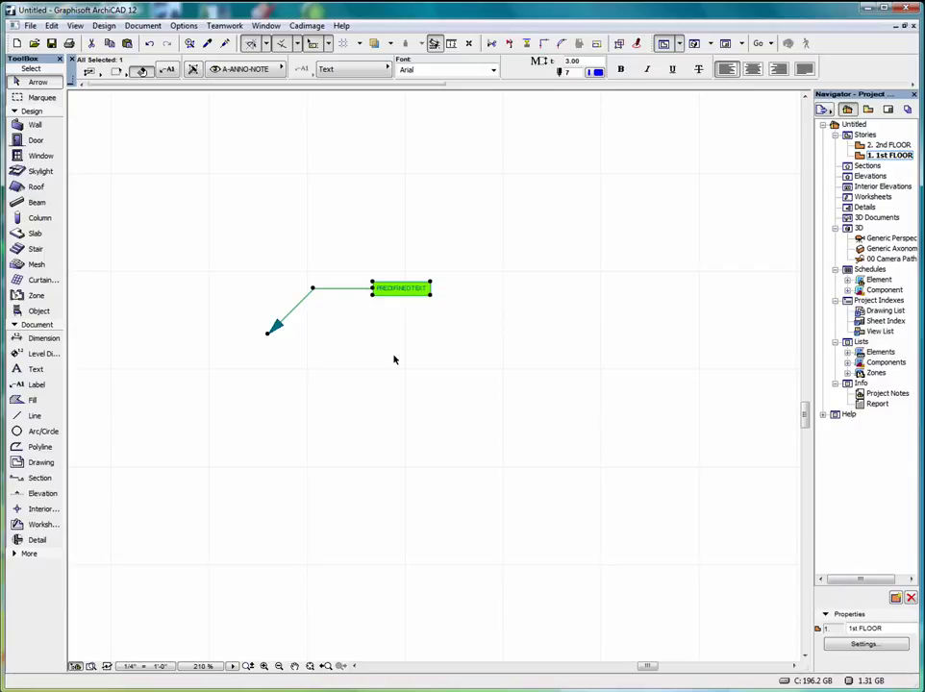
{"action": "left_click", "coordinate": [268, 335]}
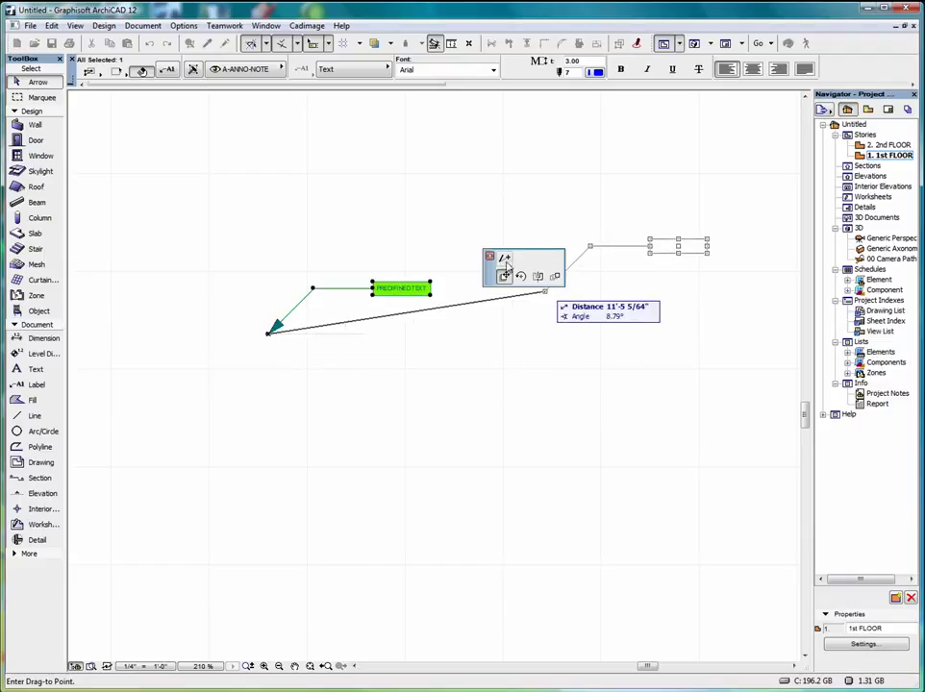
{"action": "left_click", "coordinate": [503, 259]}
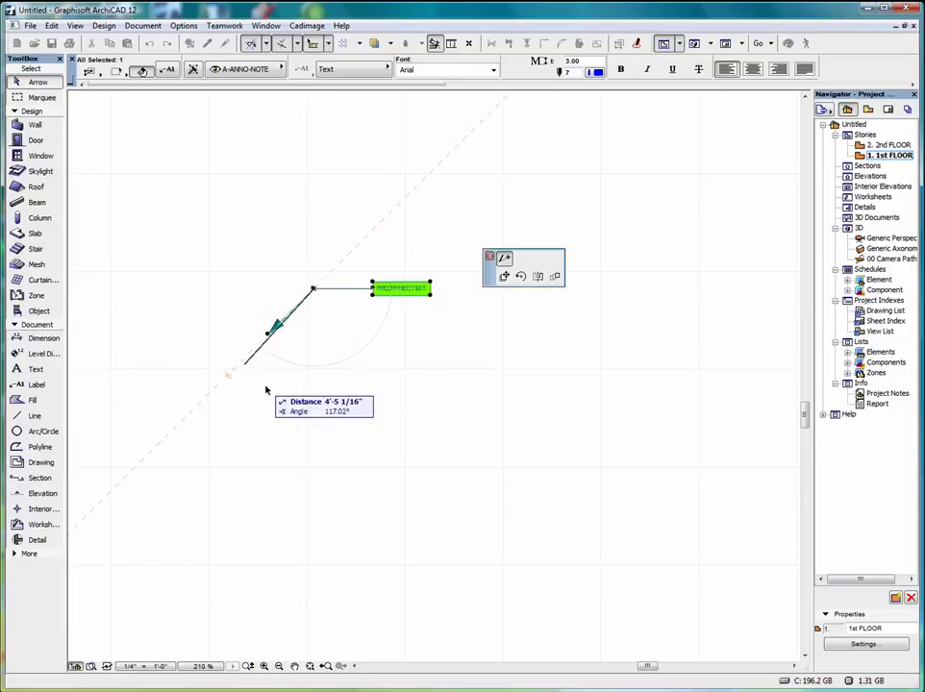
{"action": "left_click", "coordinate": [290, 373]}
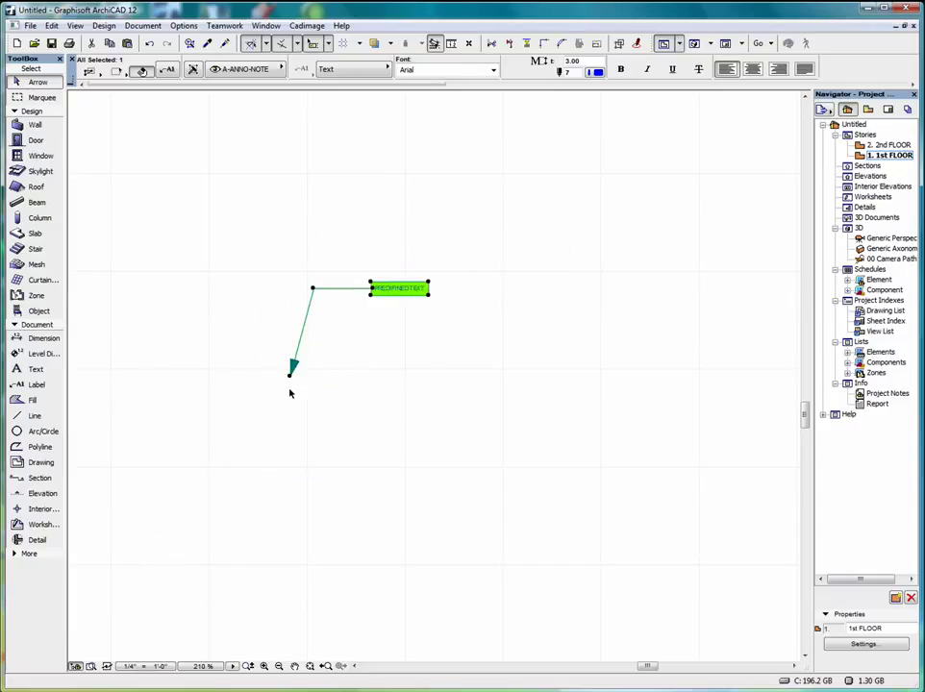
Drag the leader's elbow to a new position down and right.
{"action": "left_click", "coordinate": [312, 290]}
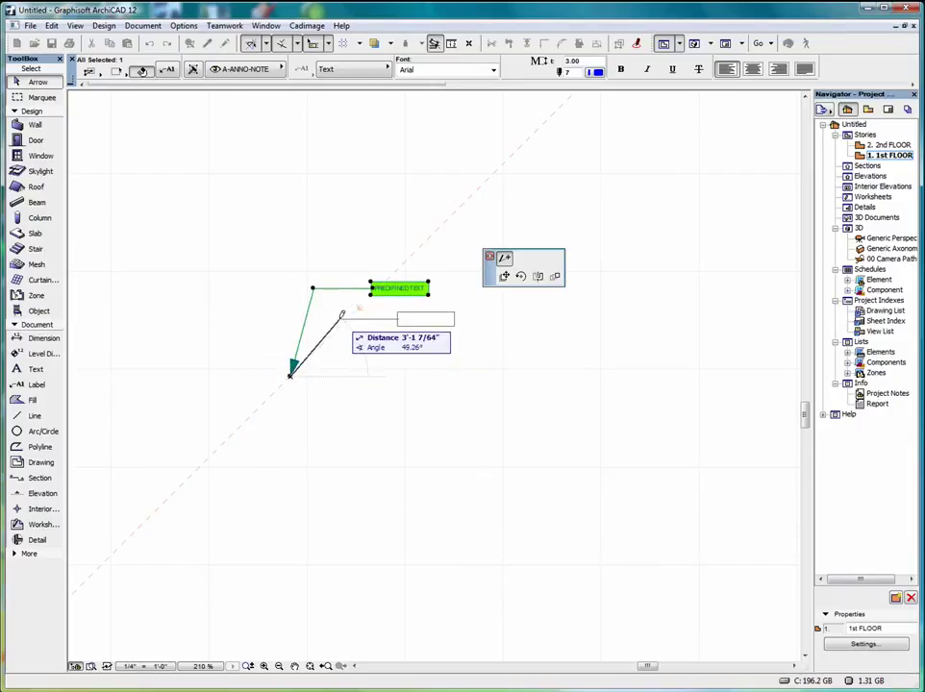
{"action": "left_click", "coordinate": [338, 313]}
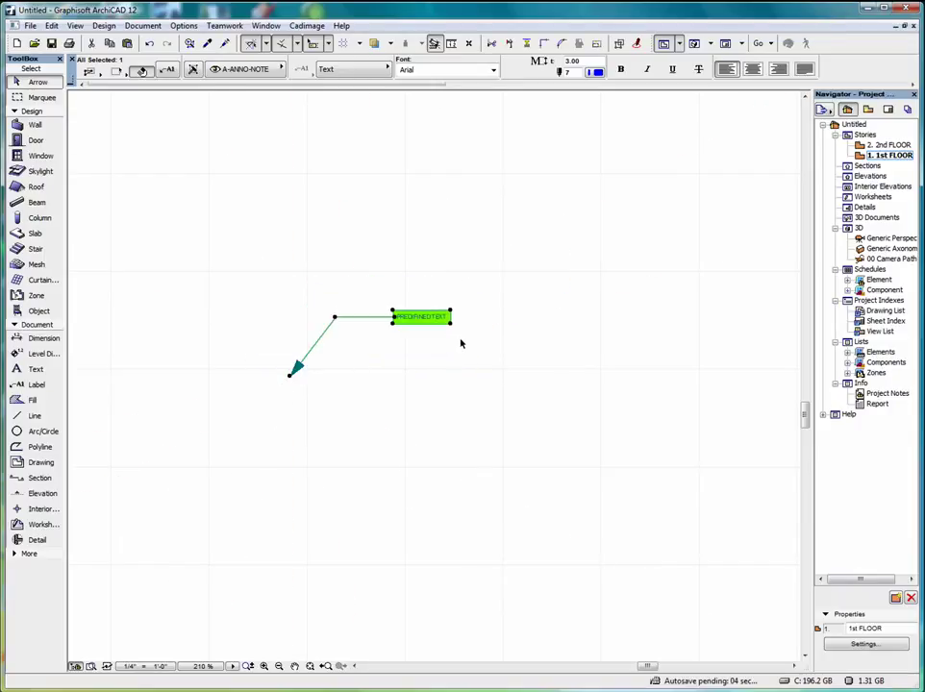
{"action": "left_click", "coordinate": [212, 364]}
Set the Wall tool defaults so new walls are auto-labelled with their ID.
{"action": "key", "text": "w"}
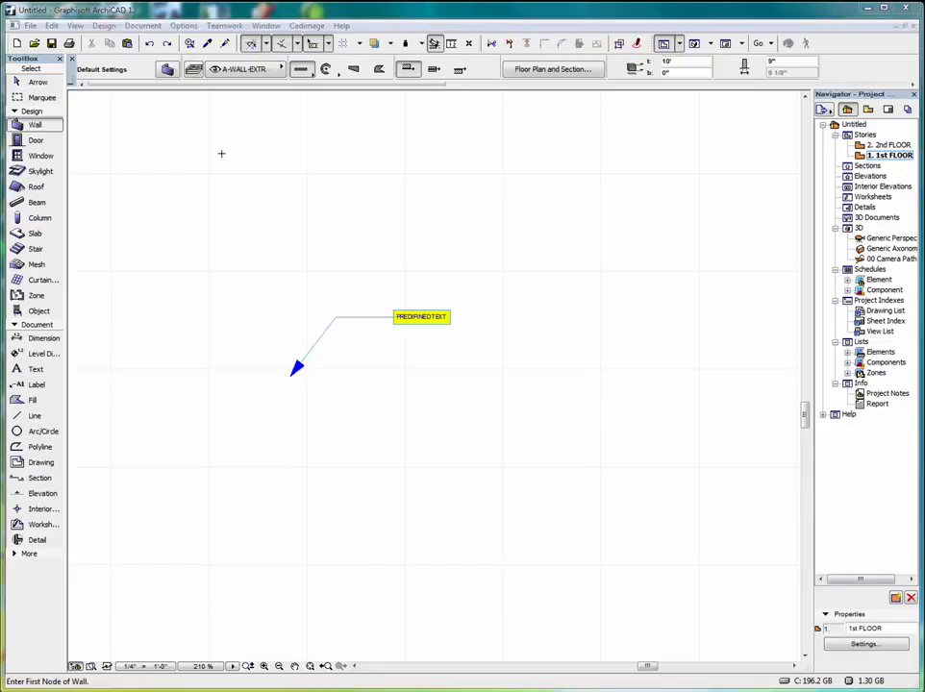
{"action": "double_click", "coordinate": [35, 126]}
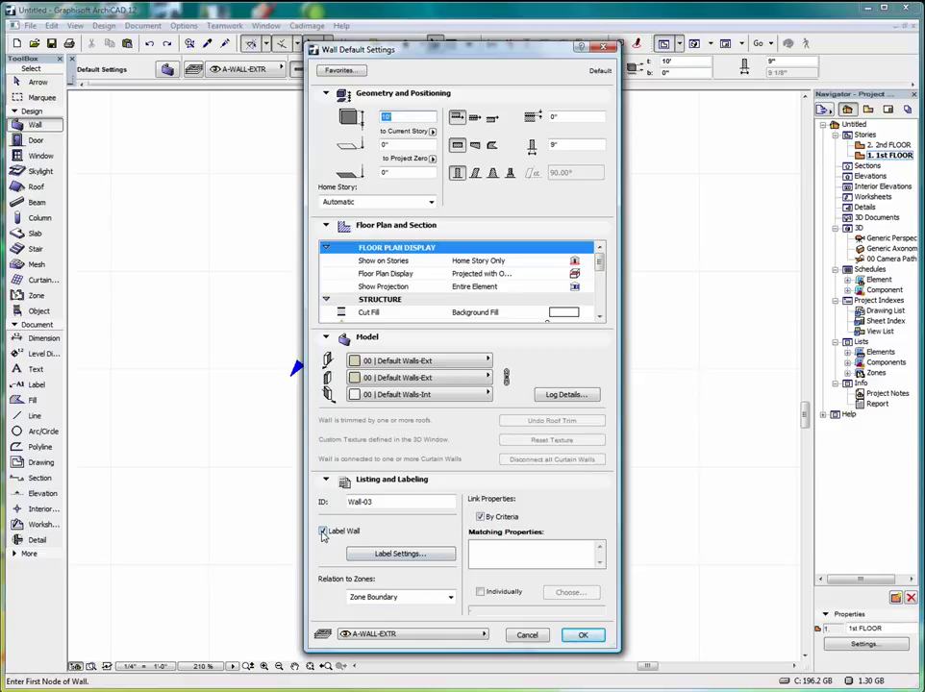
{"action": "left_click", "coordinate": [400, 556]}
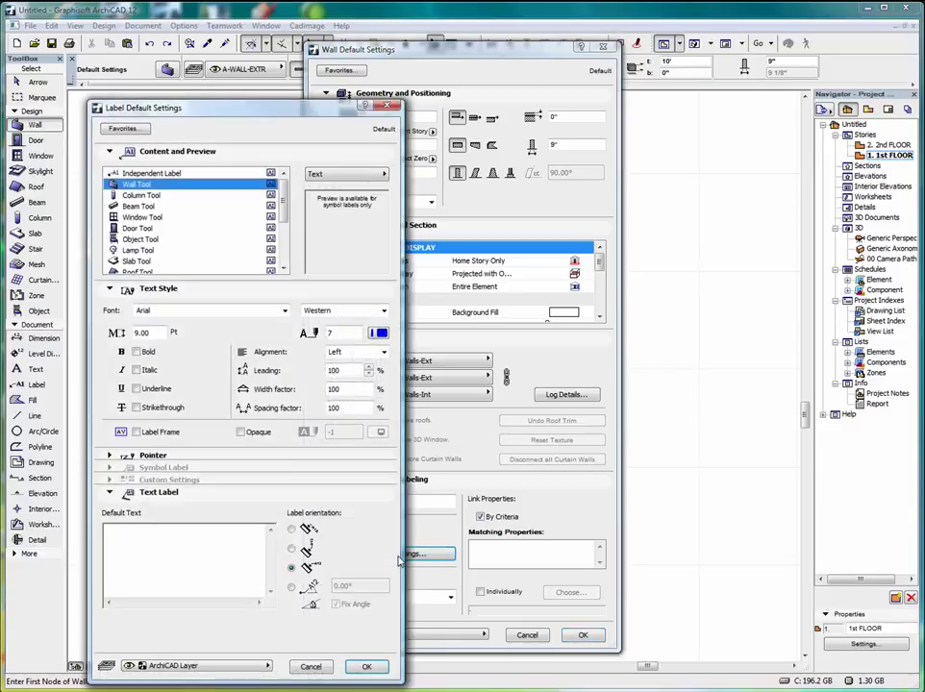
{"action": "left_click", "coordinate": [348, 174]}
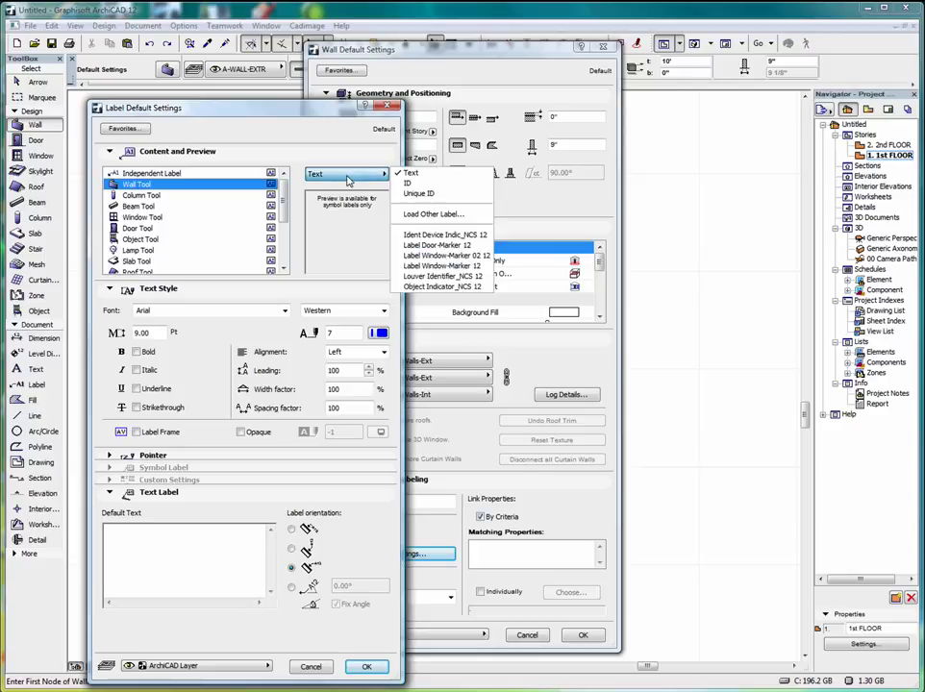
{"action": "left_click", "coordinate": [434, 183]}
{"action": "left_click", "coordinate": [366, 665]}
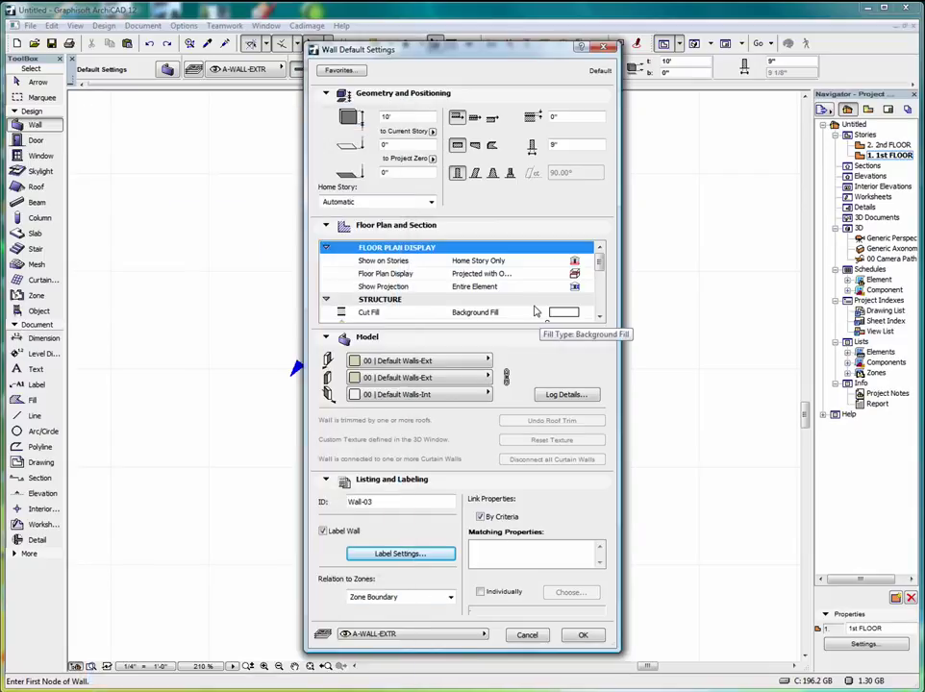
{"action": "left_click", "coordinate": [583, 634]}
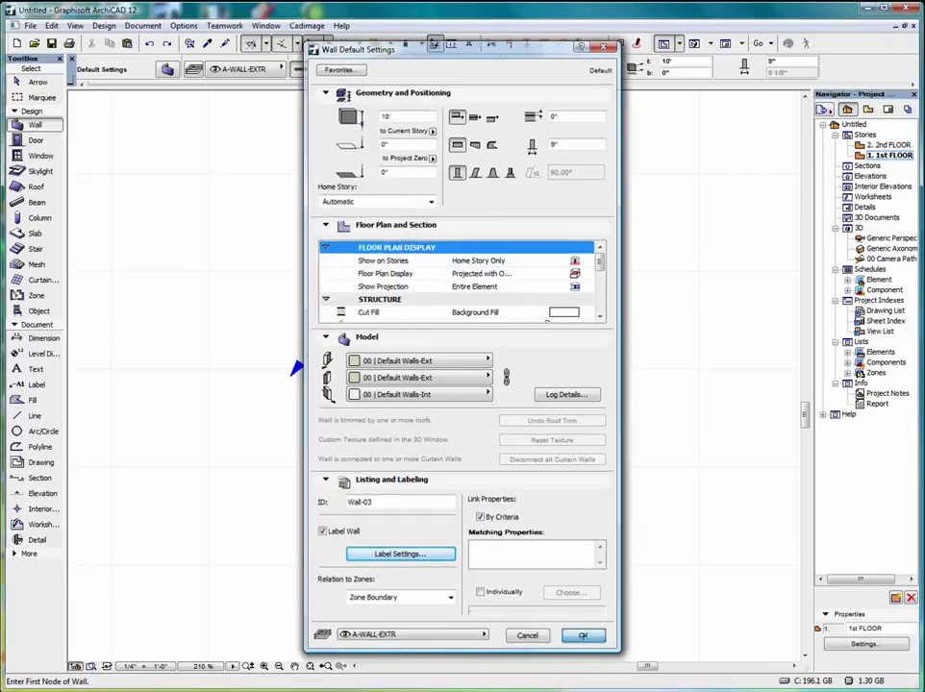
Draw a horizontal wall left to right, automatically labelled Wall-03.
{"action": "left_click", "coordinate": [237, 174]}
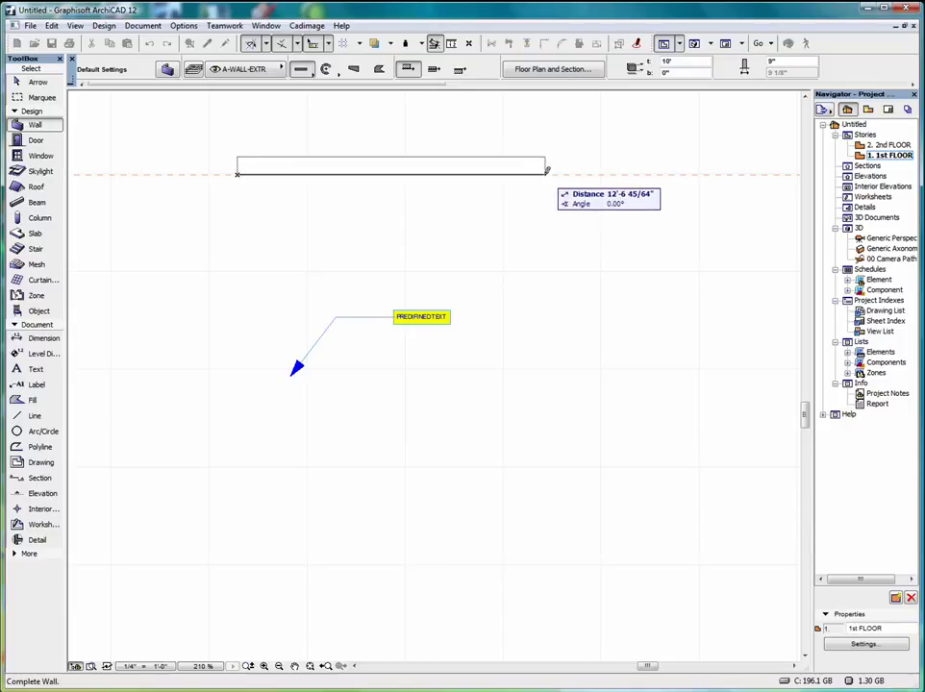
{"action": "left_click", "coordinate": [547, 170]}
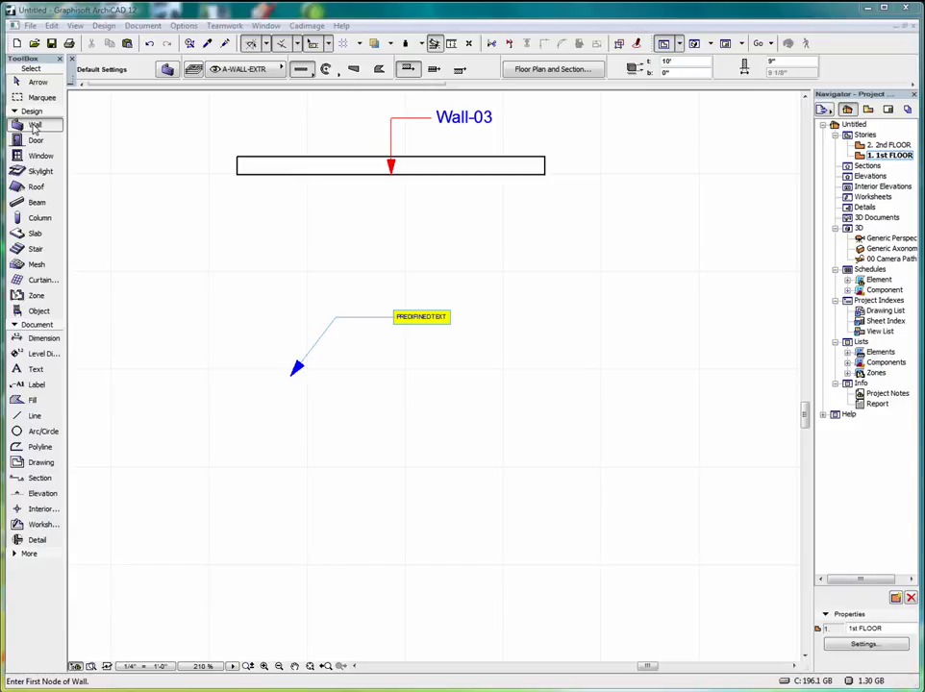
Change the wall label content from ID to Text with default text 'BLOCK WALL'.
{"action": "double_click", "coordinate": [33, 126]}
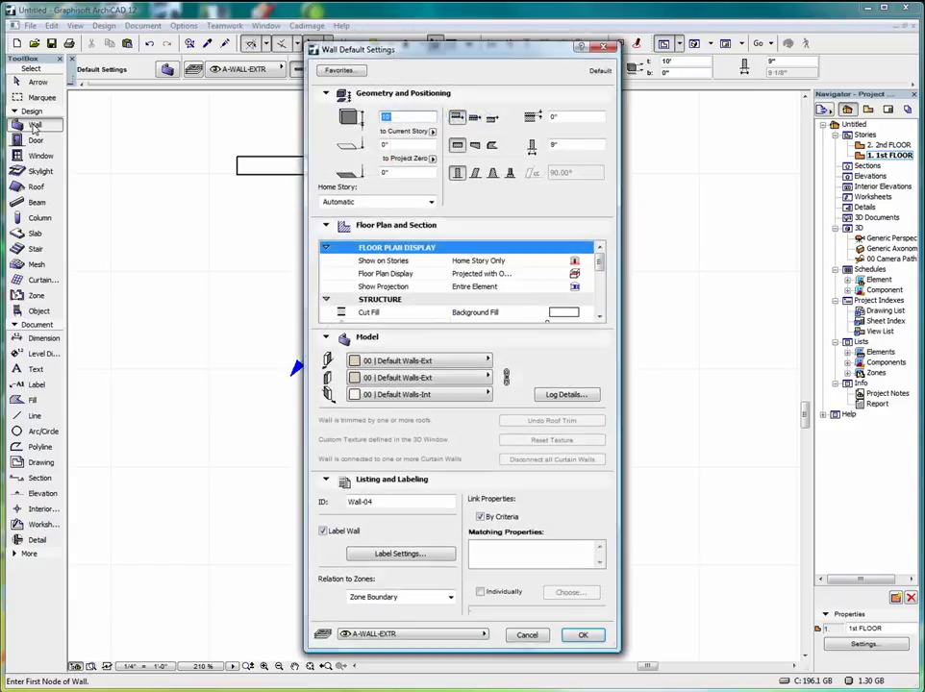
{"action": "left_click", "coordinate": [400, 556]}
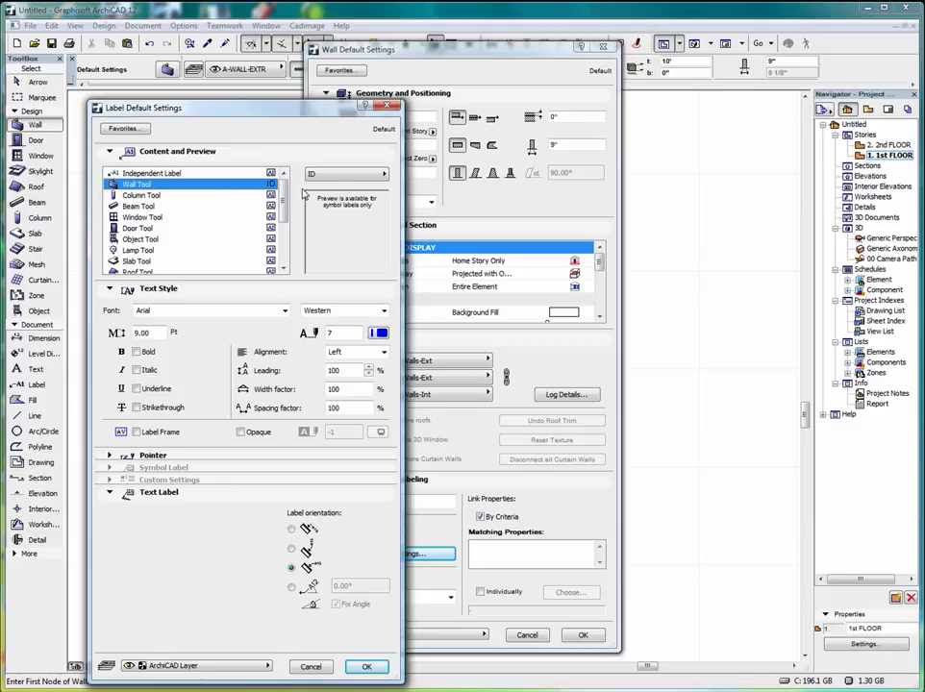
{"action": "left_click", "coordinate": [338, 174]}
{"action": "left_click", "coordinate": [419, 175]}
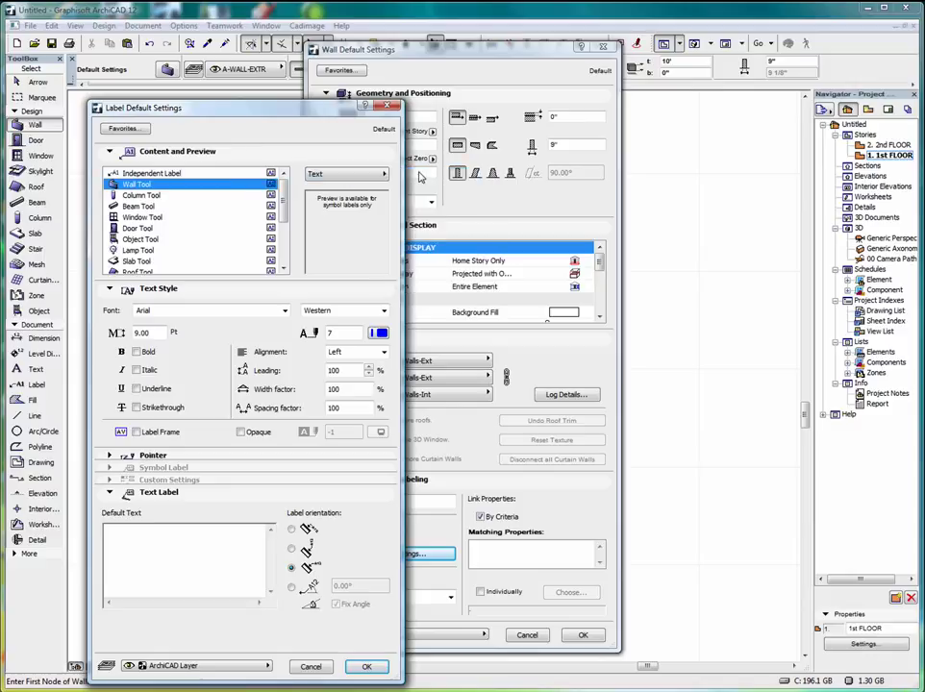
{"action": "left_click", "coordinate": [128, 531]}
{"action": "type", "text": "BLOCK WALL"}
{"action": "left_click", "coordinate": [366, 666]}
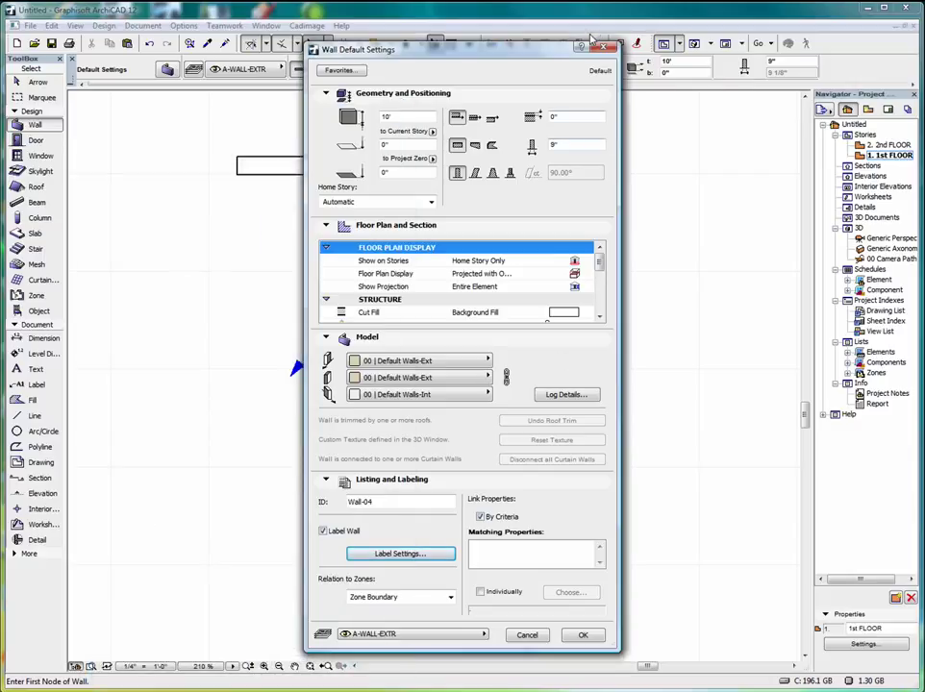
Draw a second horizontal wall below Wall-03, auto-labelled BLOCK WALL.
{"action": "left_click", "coordinate": [583, 634]}
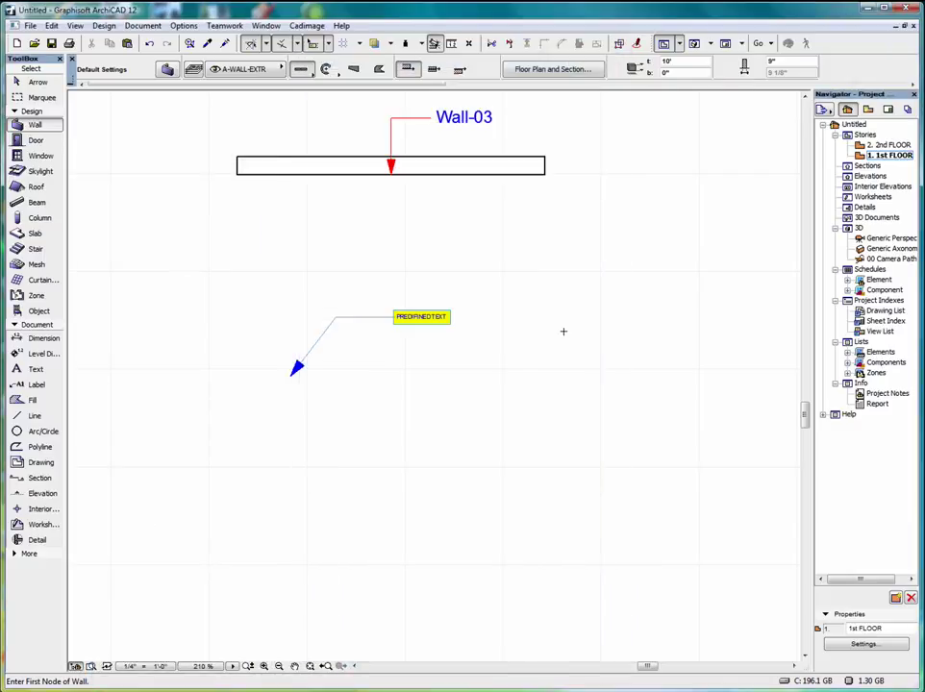
{"action": "left_click", "coordinate": [232, 272]}
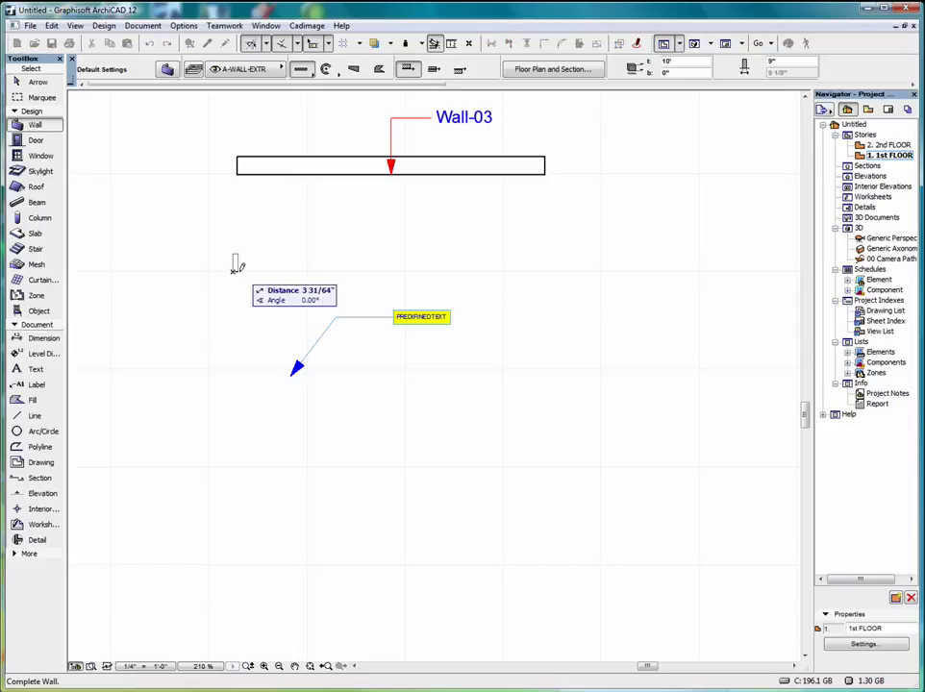
{"action": "left_click", "coordinate": [559, 270]}
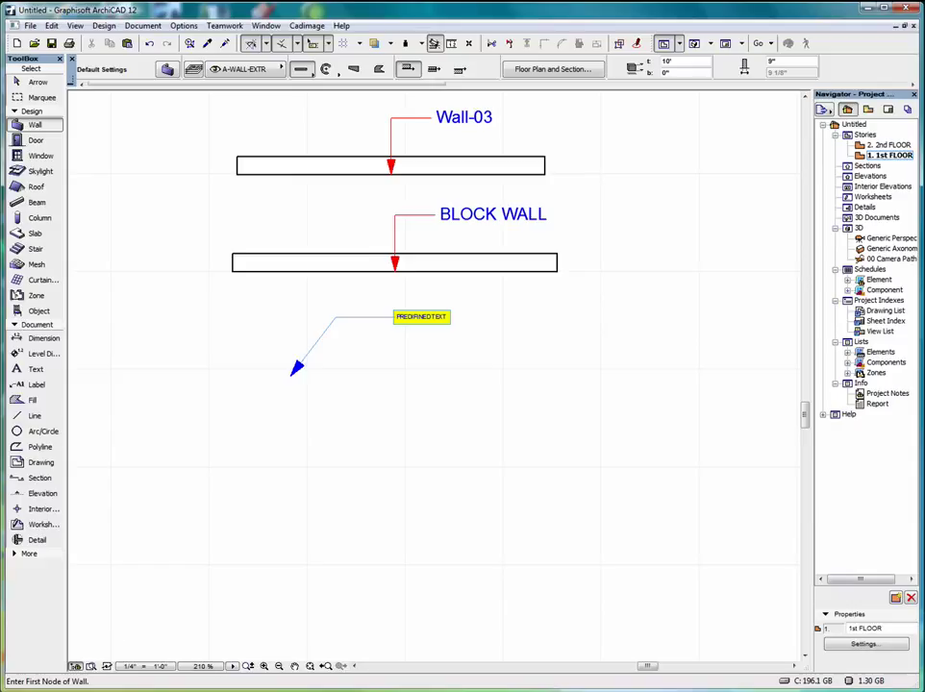
{"action": "left_click", "coordinate": [37, 311]}
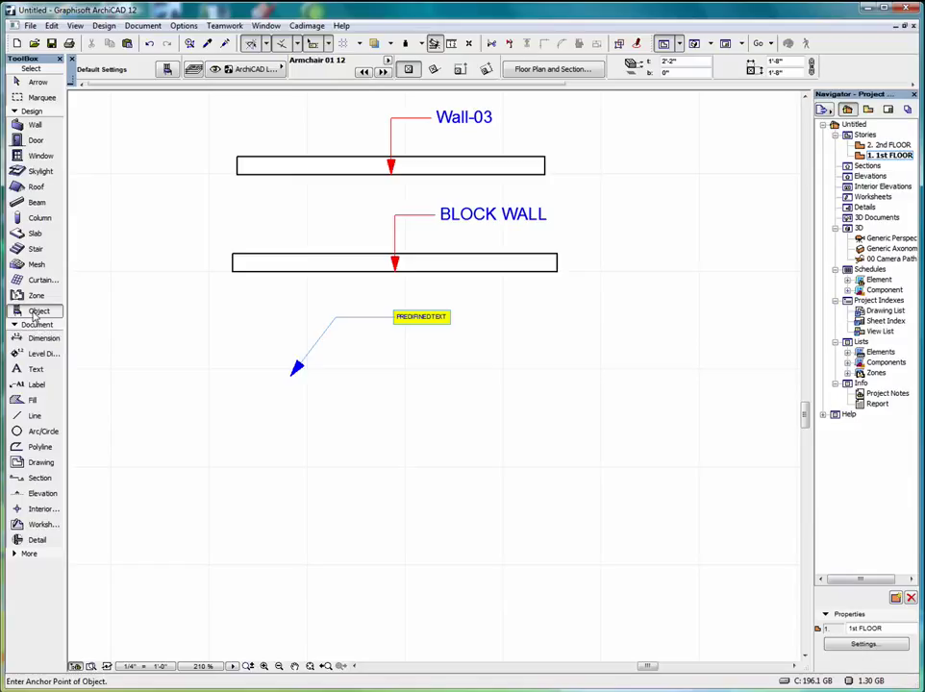
Place an Armchair 04 12 below the walls with an automatic ID label, Object-0160.
{"action": "double_click", "coordinate": [34, 310]}
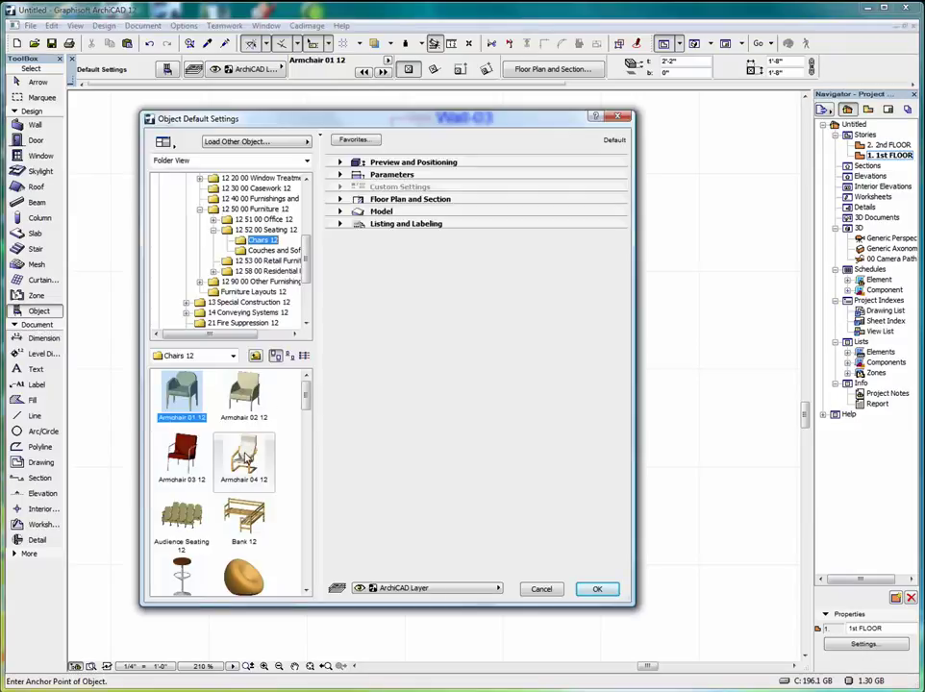
{"action": "left_click", "coordinate": [245, 460]}
{"action": "left_click", "coordinate": [340, 224]}
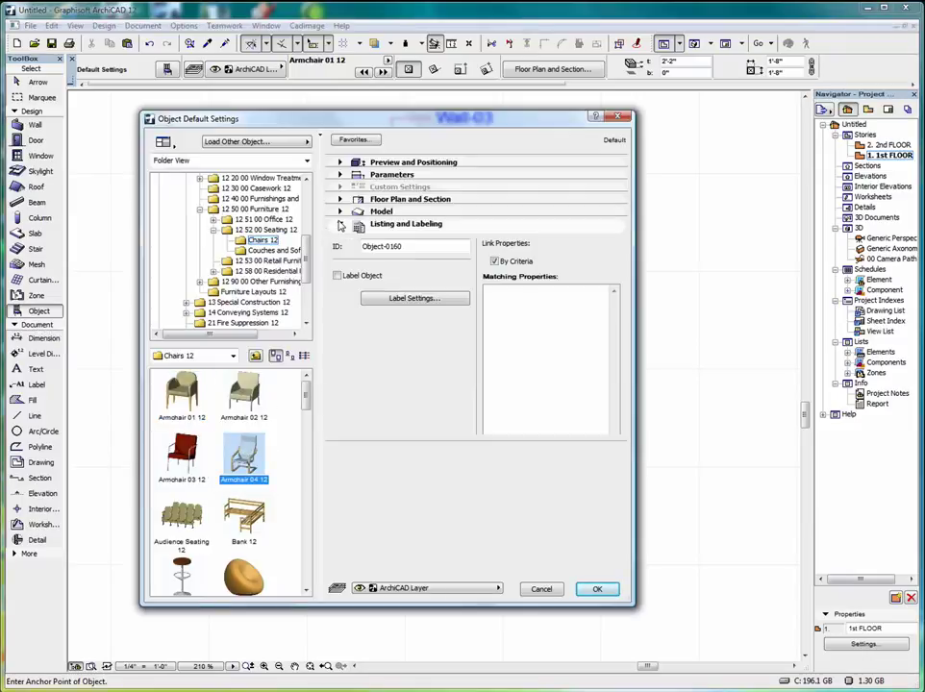
{"action": "left_click", "coordinate": [337, 276]}
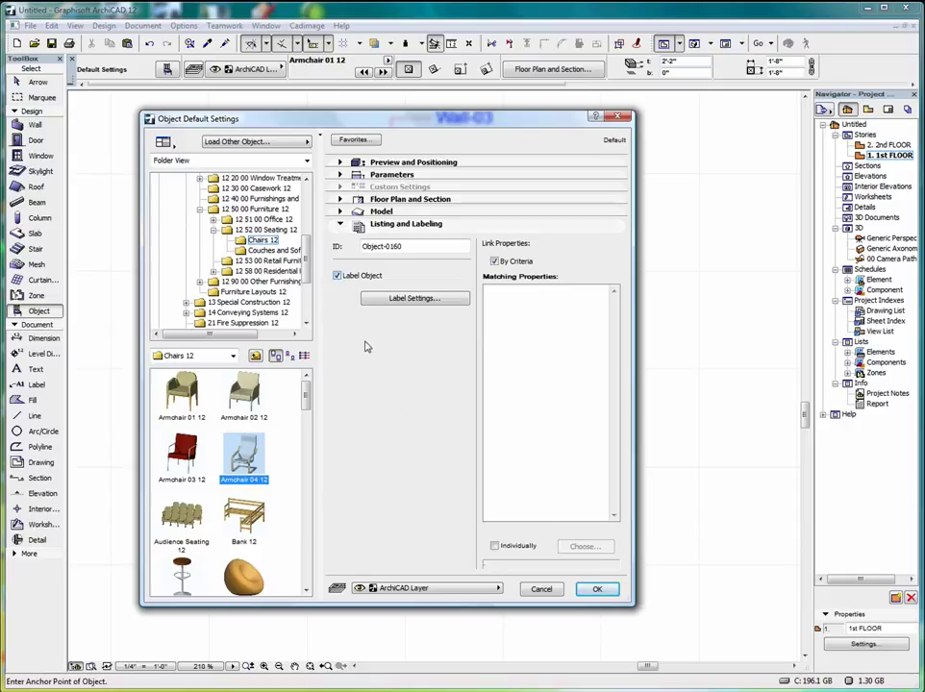
{"action": "left_click", "coordinate": [421, 298]}
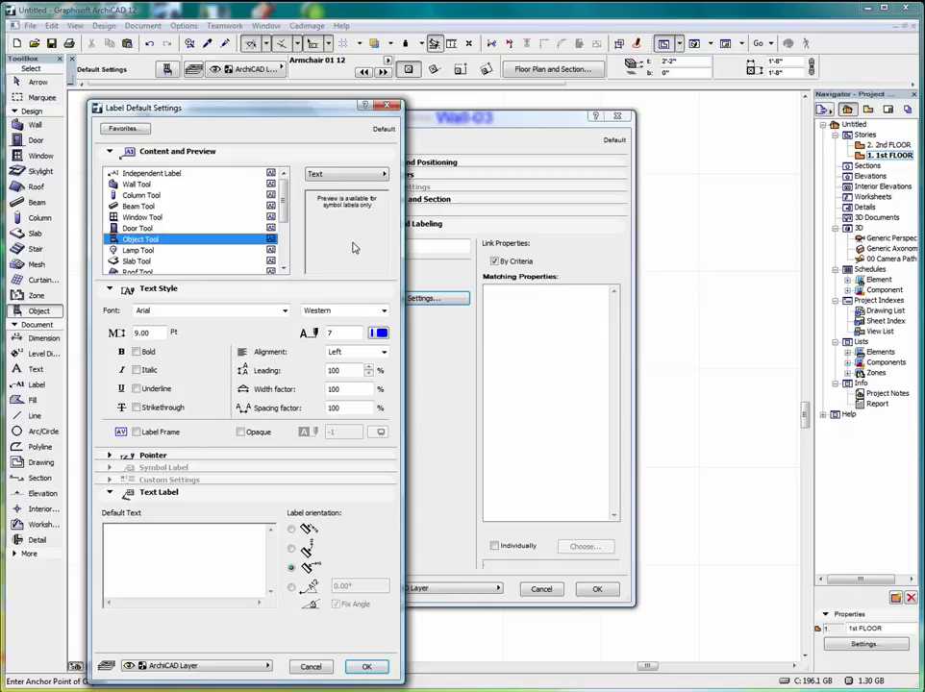
{"action": "left_click", "coordinate": [350, 176]}
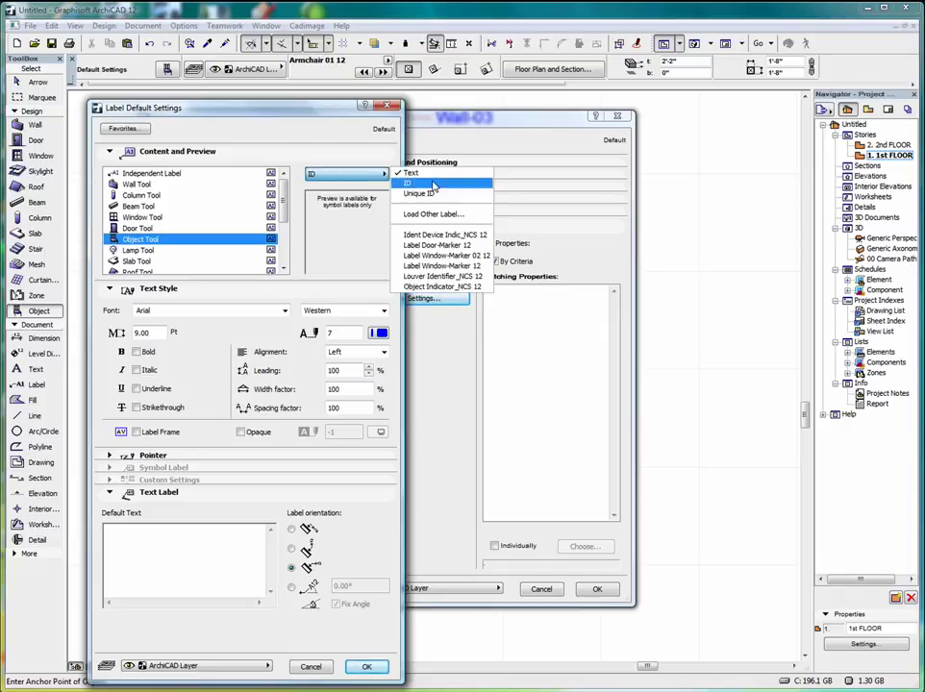
{"action": "left_click", "coordinate": [410, 183]}
{"action": "left_click", "coordinate": [366, 666]}
{"action": "left_click", "coordinate": [597, 588]}
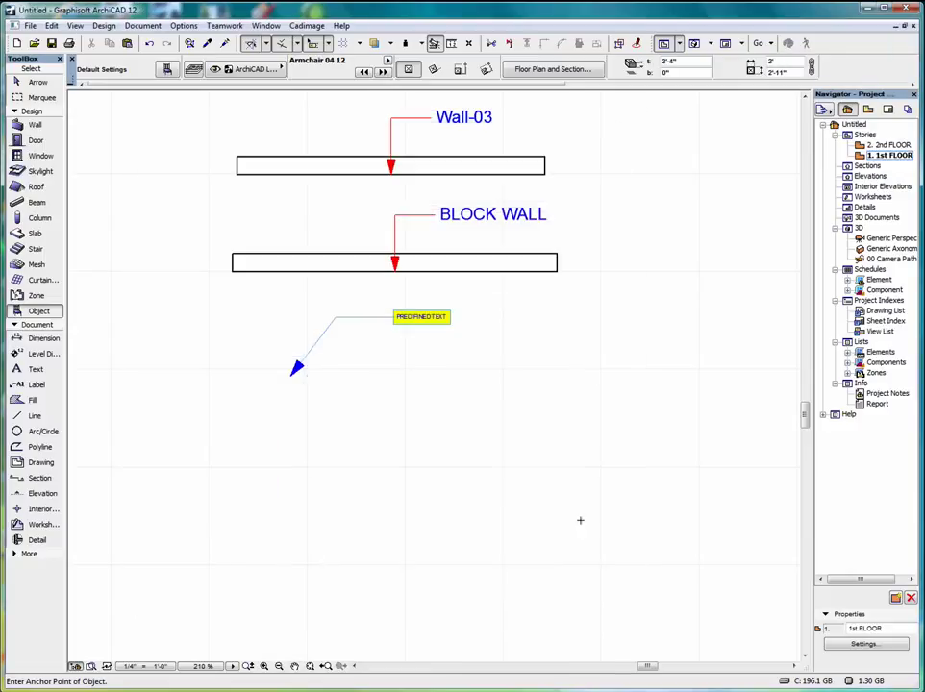
{"action": "left_click", "coordinate": [383, 447]}
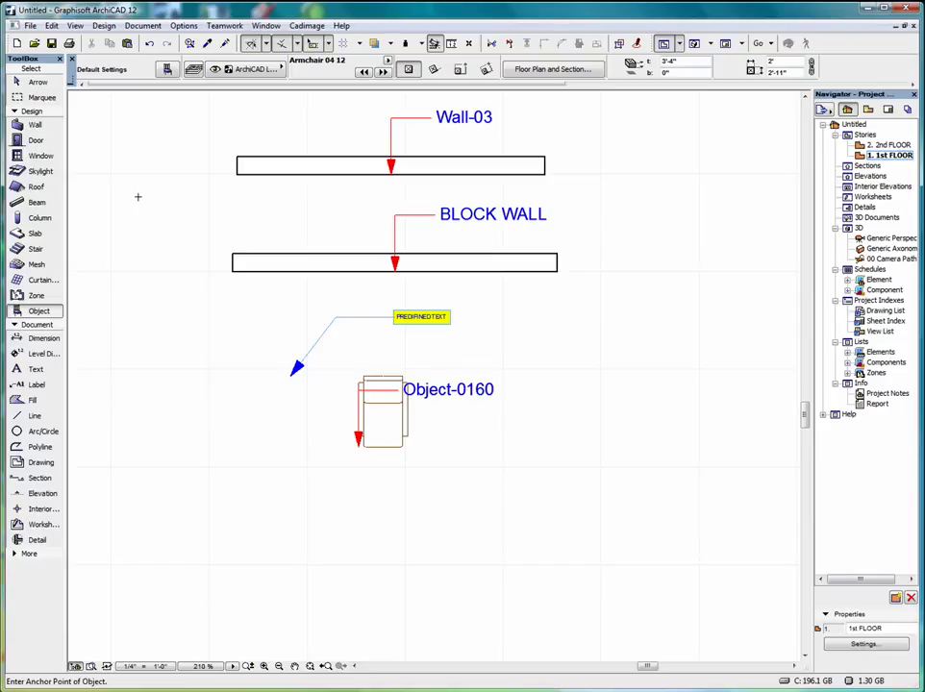
Set the Door tool defaults to label doors with their ID.
{"action": "left_click", "coordinate": [34, 140]}
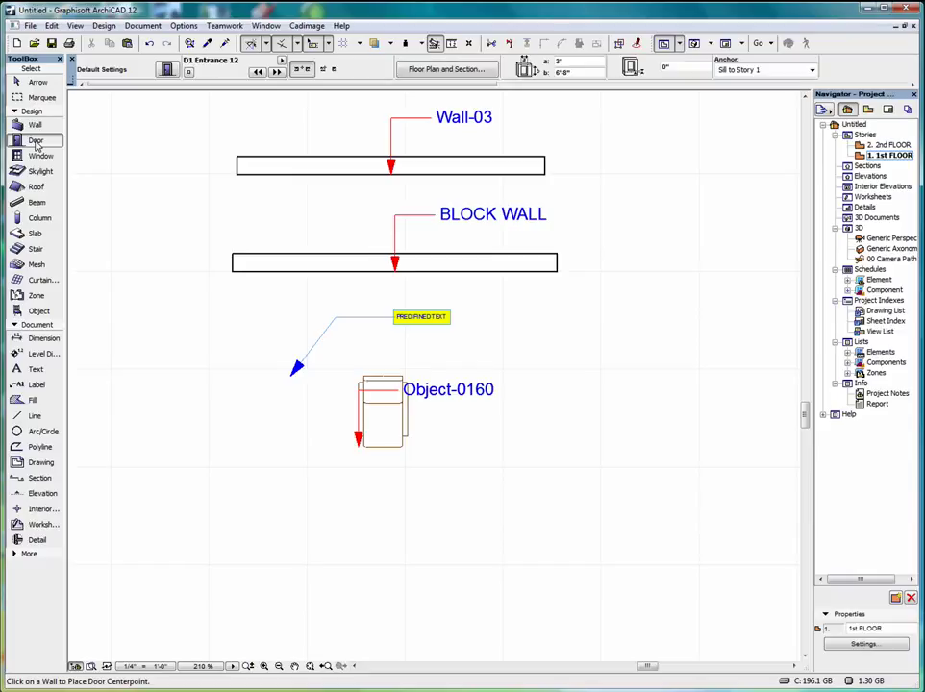
{"action": "double_click", "coordinate": [36, 140]}
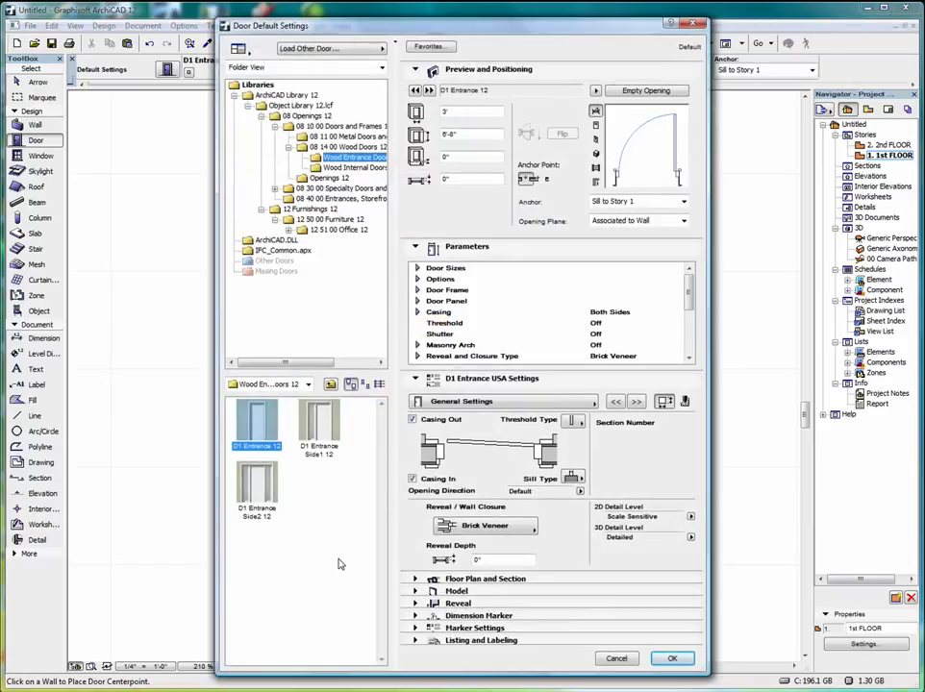
{"action": "left_click", "coordinate": [481, 640], "text": "ctrl"}
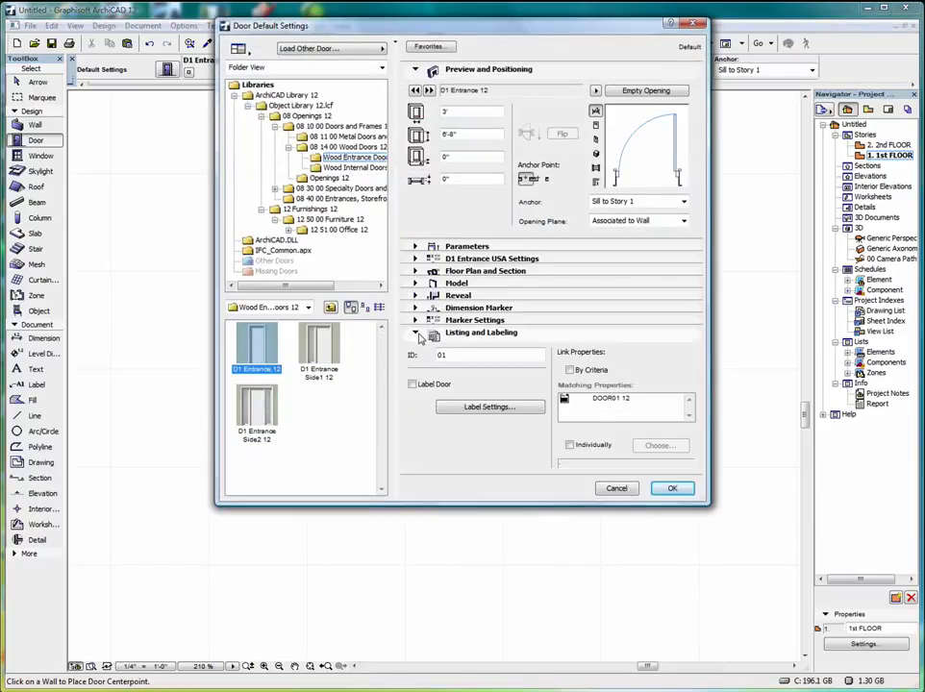
{"action": "left_click", "coordinate": [473, 409]}
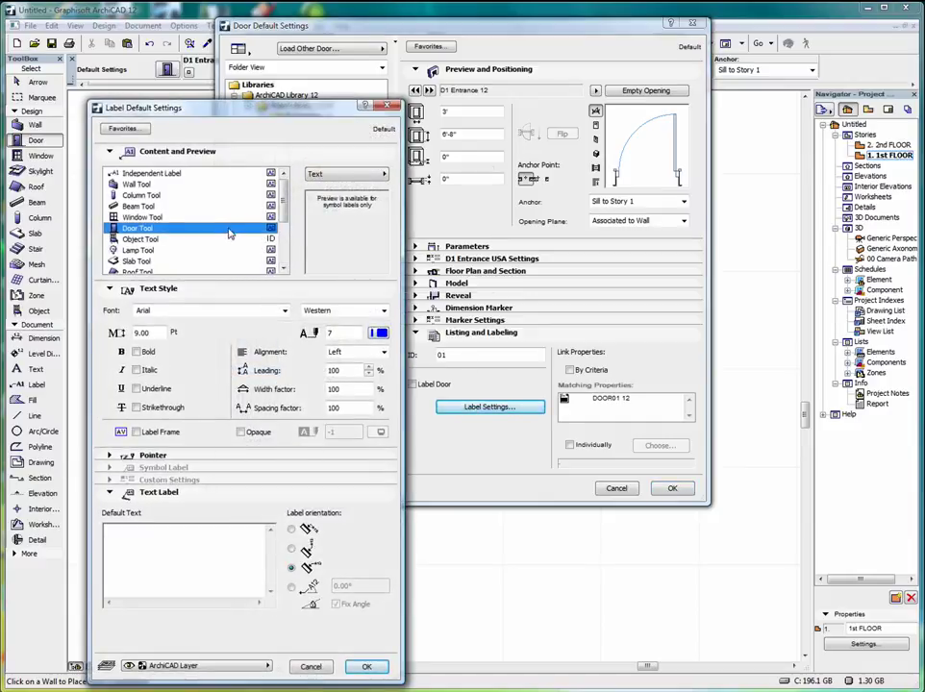
{"action": "left_click", "coordinate": [383, 175]}
{"action": "left_click", "coordinate": [438, 188]}
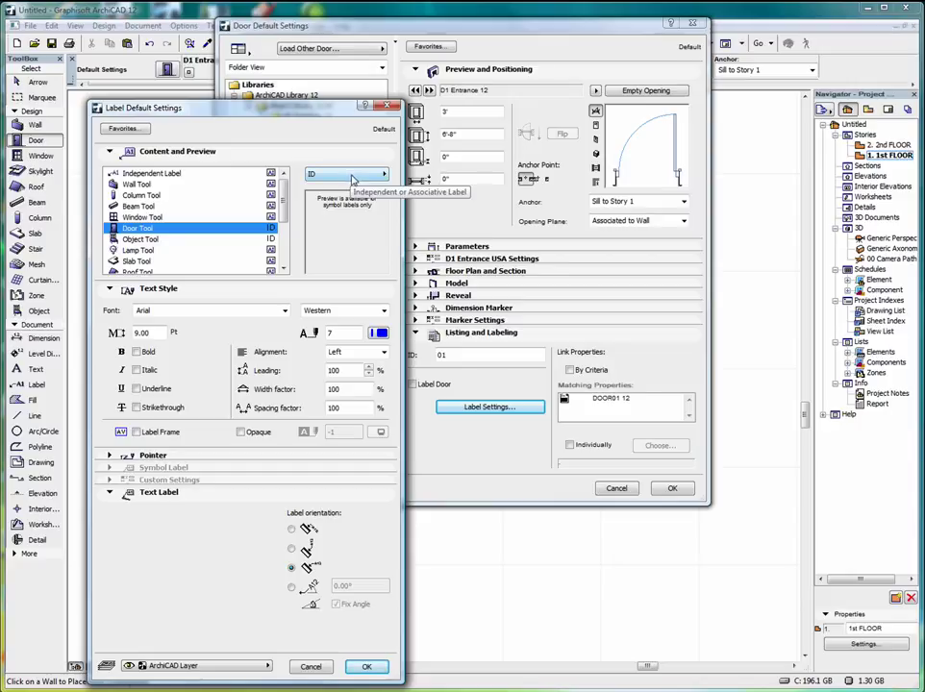
{"action": "key", "text": "Return"}
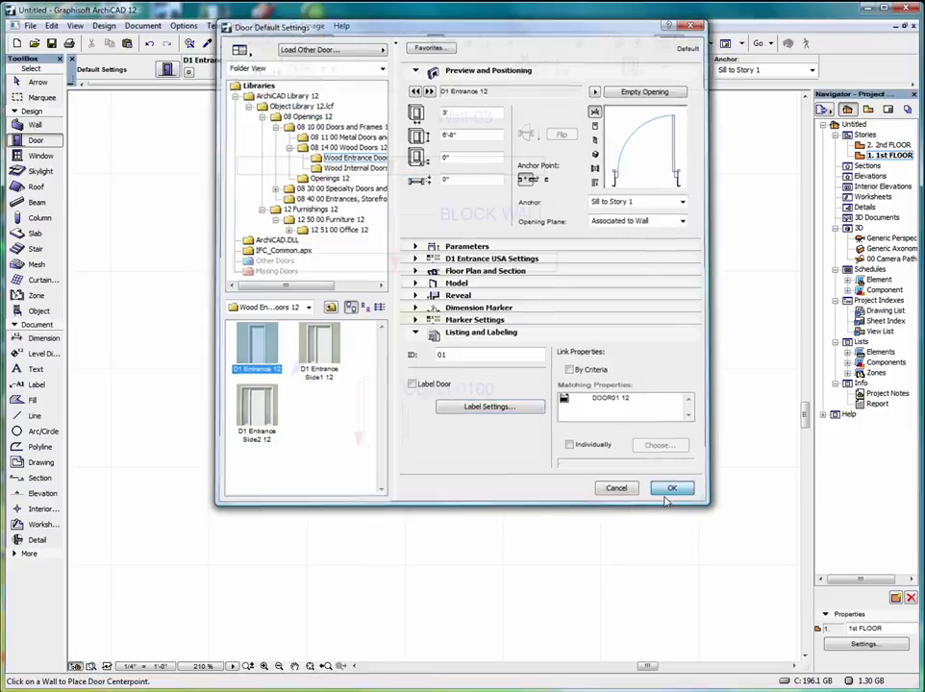
{"action": "left_click", "coordinate": [672, 488]}
Insert the door in the BLOCK WALL swinging upward, then select the armchair's Object-0160 label.
{"action": "left_click", "coordinate": [308, 262]}
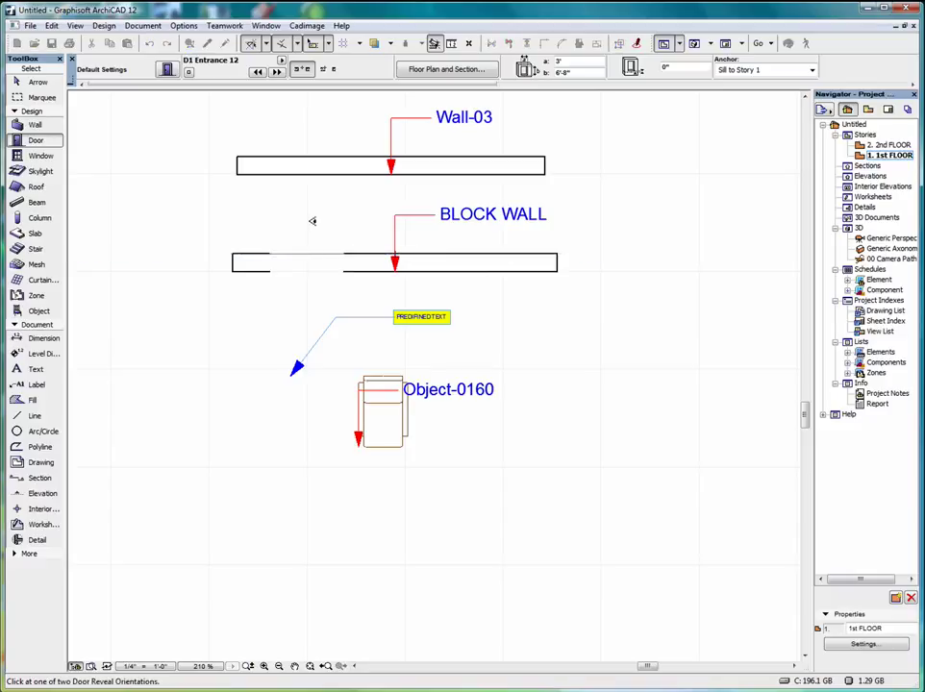
{"action": "left_click", "coordinate": [309, 222]}
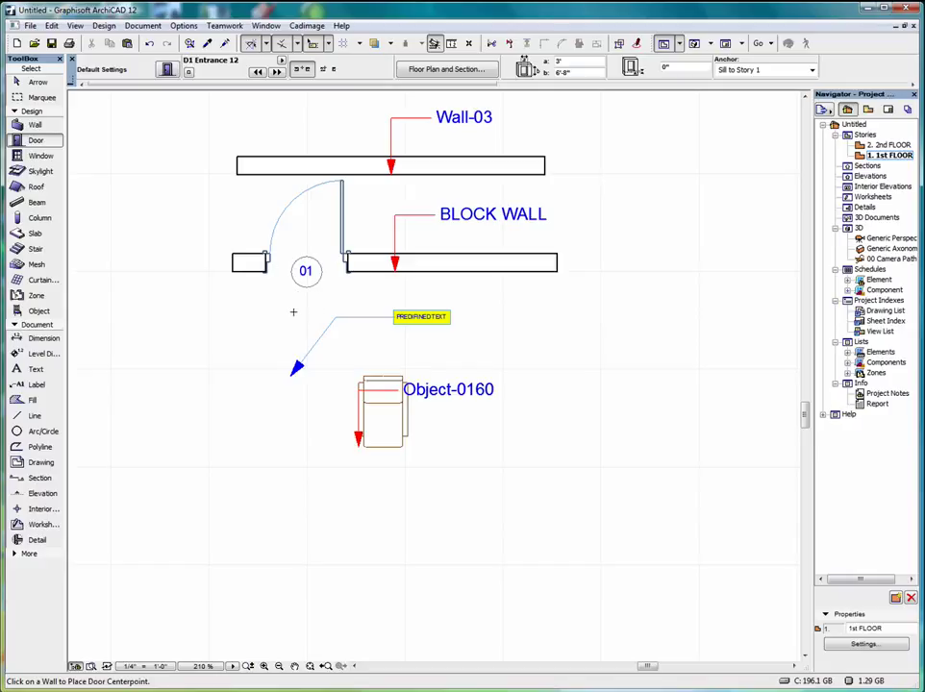
{"action": "left_click", "coordinate": [37, 82]}
{"action": "left_click", "coordinate": [448, 389]}
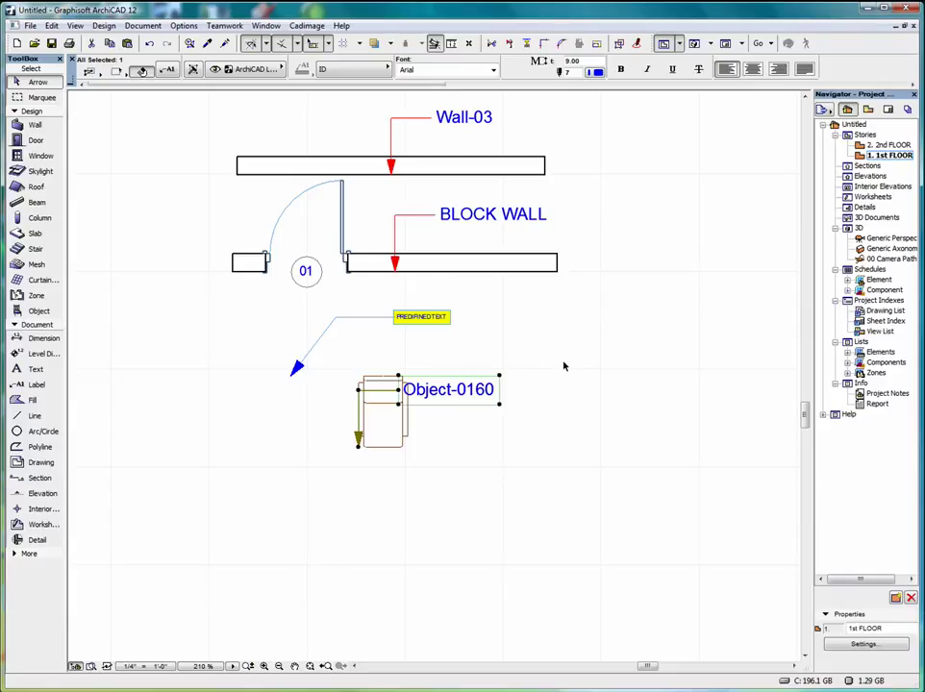
Change the armchair's label to the Object Indicator_NCS 12 style.
{"action": "right_click", "coordinate": [564, 365]}
{"action": "left_click", "coordinate": [612, 373]}
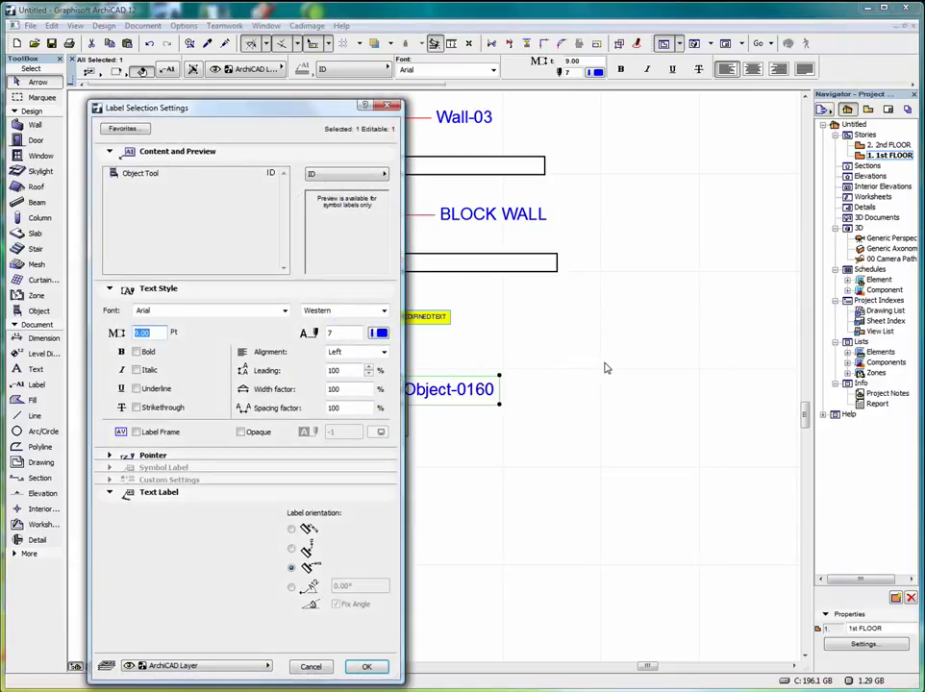
{"action": "left_click", "coordinate": [345, 177]}
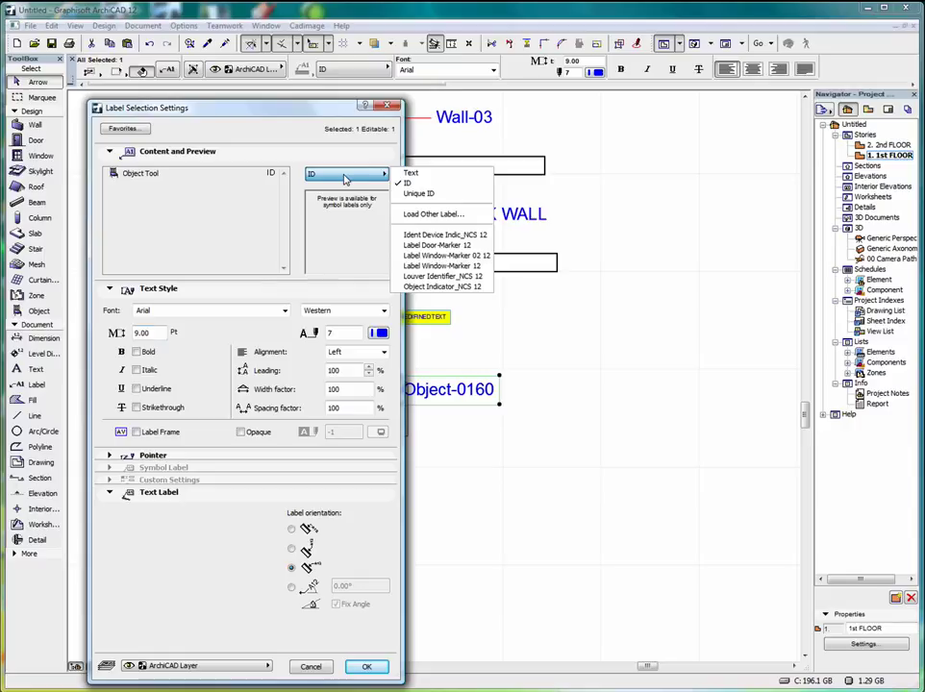
{"action": "left_click", "coordinate": [441, 288]}
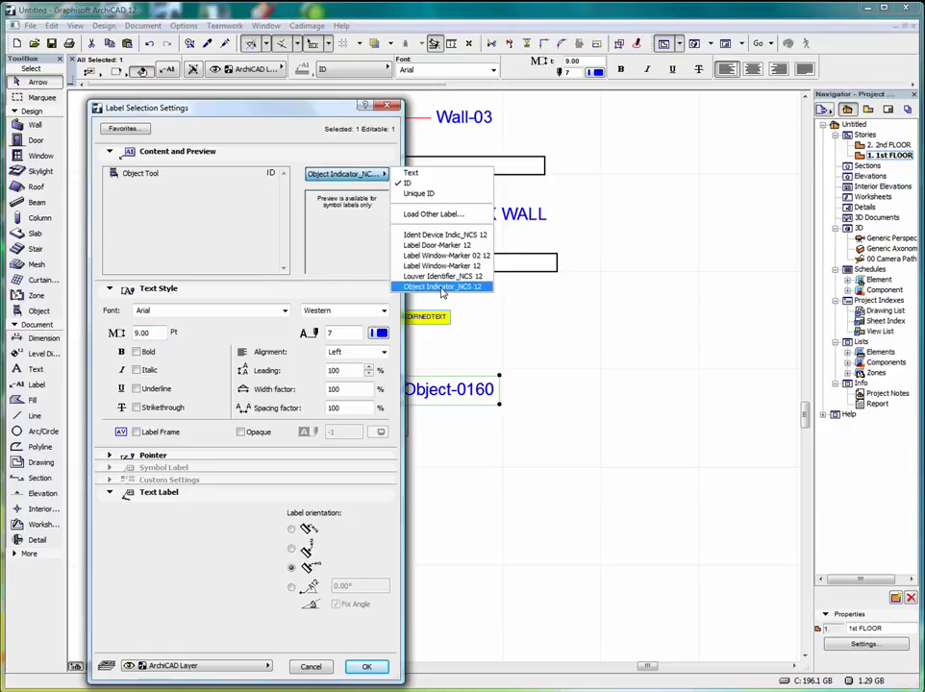
{"action": "left_click", "coordinate": [442, 289]}
{"action": "left_click", "coordinate": [365, 508]}
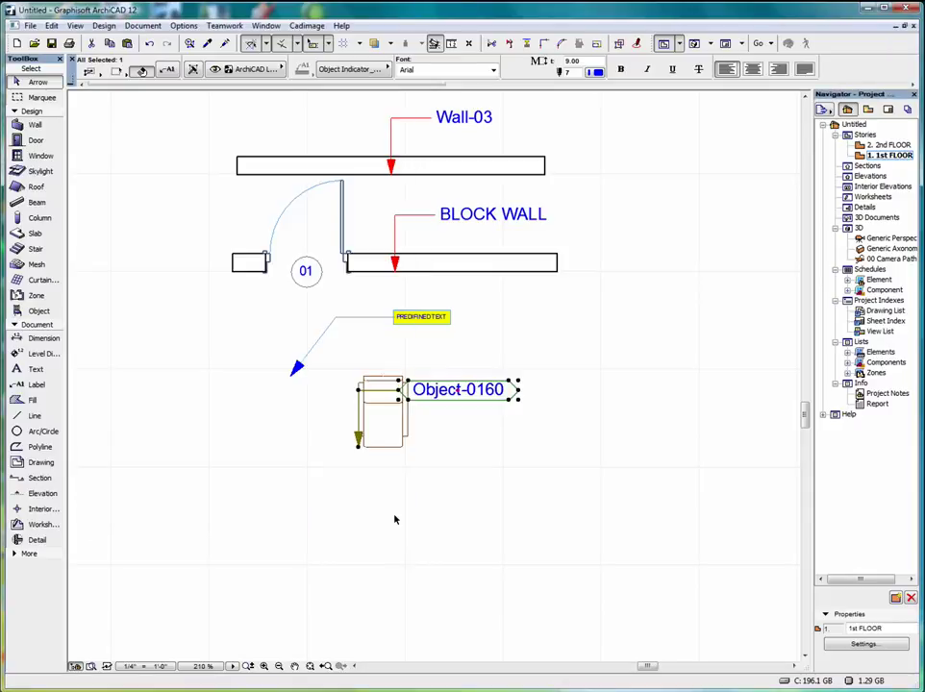
Move the Object-0160 label up-right of the armchair with its arrow pointing into the chair.
{"action": "left_click_drag", "start_coordinate": [363, 392], "coordinate": [456, 365]}
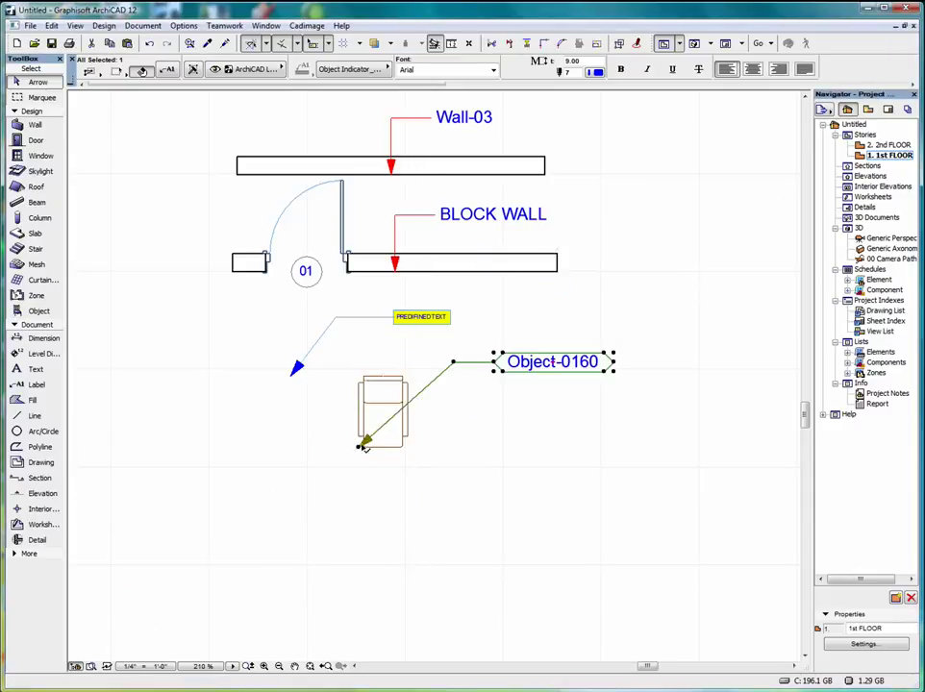
{"action": "left_click", "coordinate": [393, 409]}
{"action": "key", "text": "Escape"}
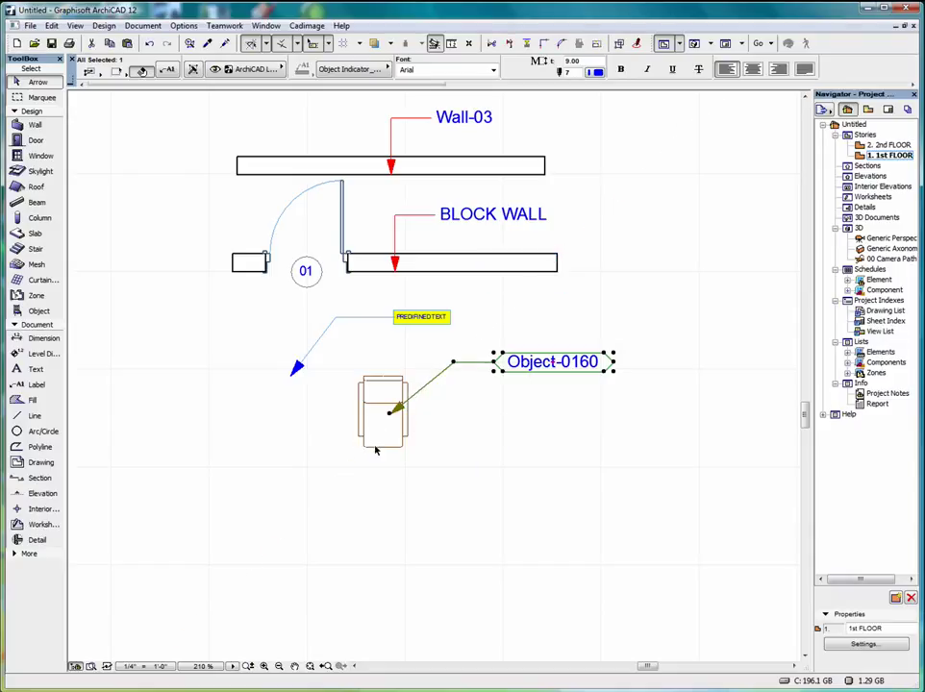
{"action": "key", "text": "Escape"}
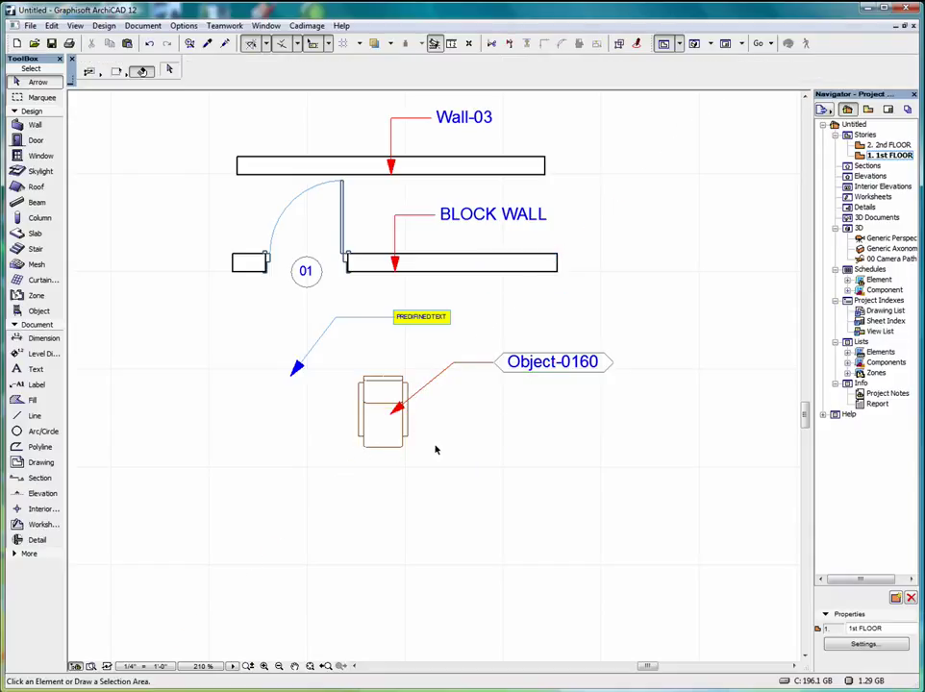